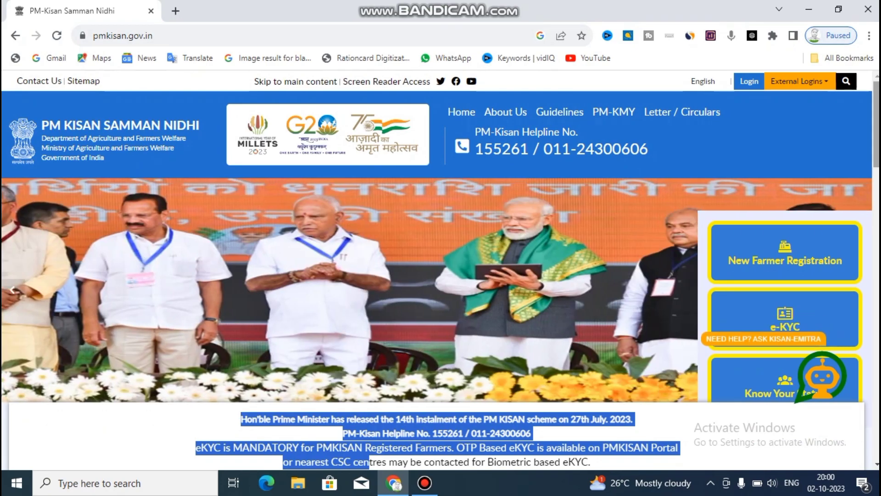
Step: In a new tab, Google 'pm kisan' and open the PM-Kisan Samman Nidhi result
scroll(440, 271, down, 1)
scroll(441, 236, up, 1)
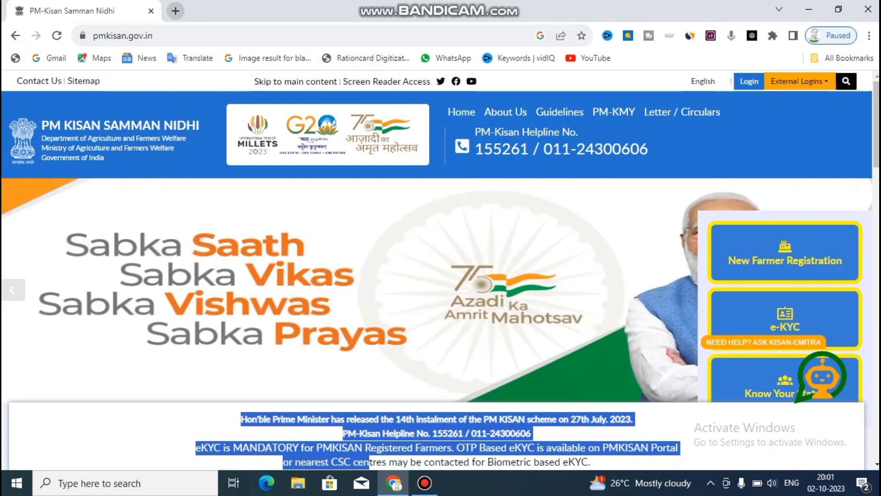
click(176, 10)
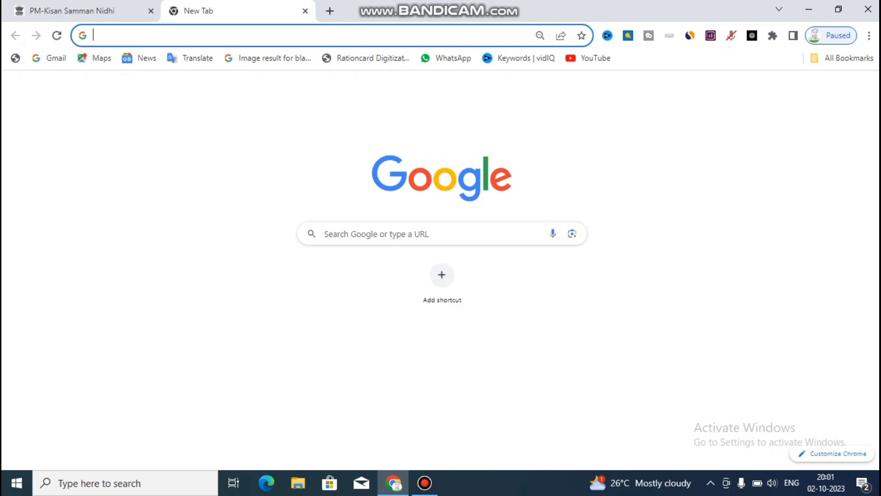
click(322, 233)
click(341, 256)
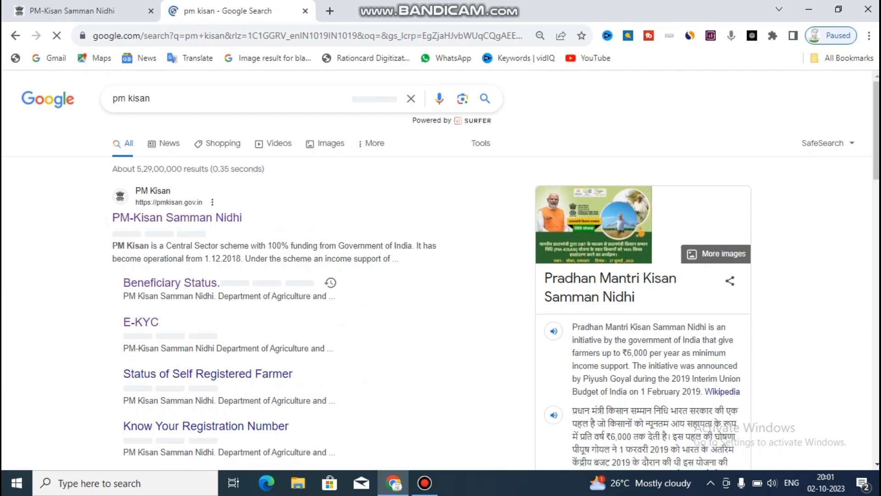
click(177, 217)
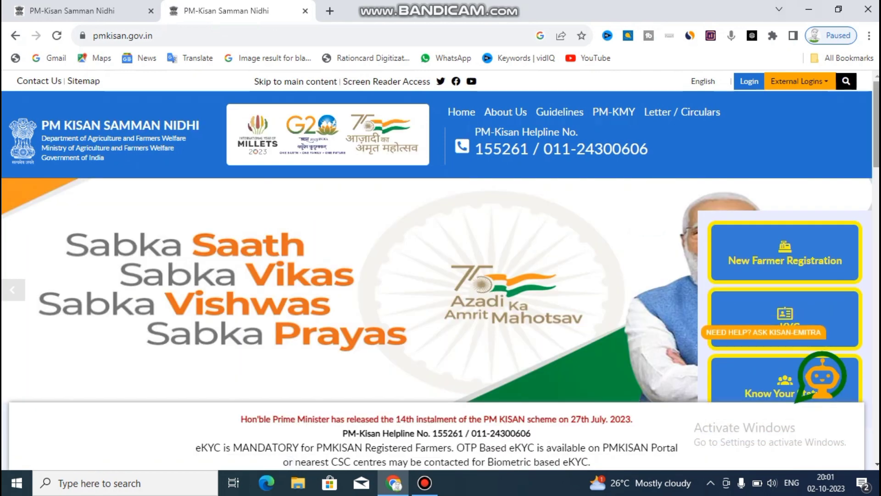
Step: Open New Farmer Registration from the right side of the PM-Kisan home page
scroll(440, 275, down, 2)
scroll(440, 275, up, 2)
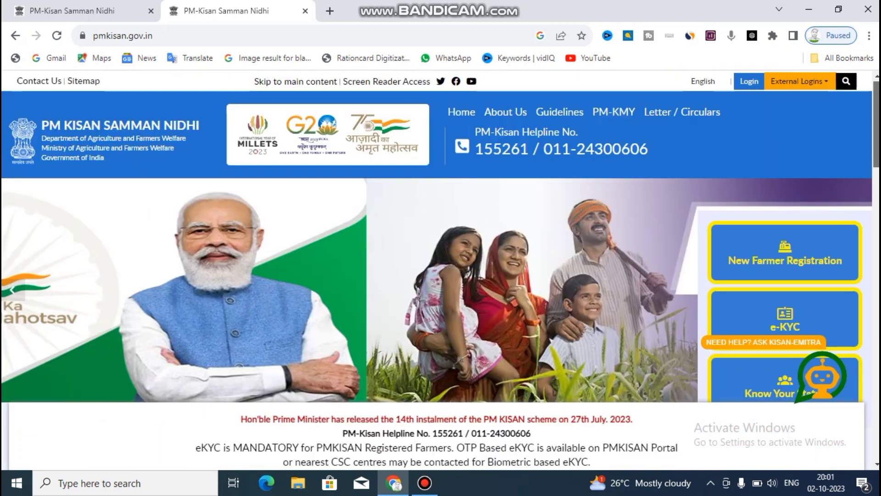
scroll(441, 268, down, 1)
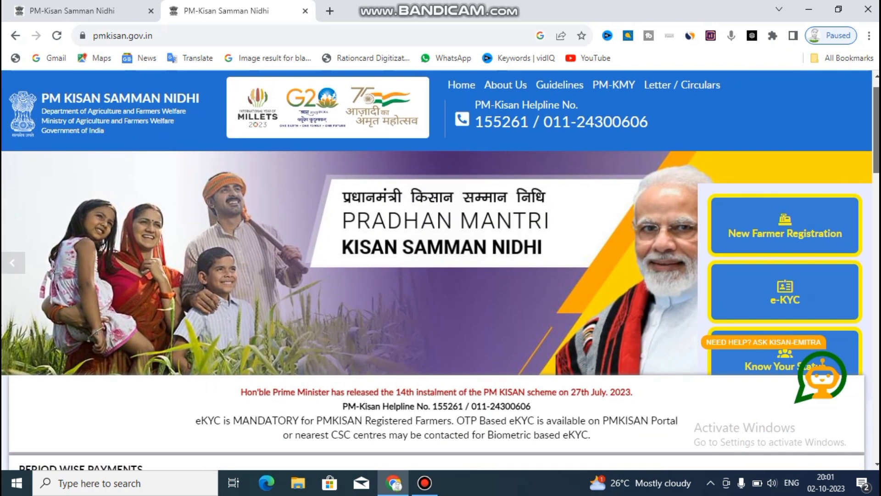
scroll(440, 268, up, 1)
click(785, 260)
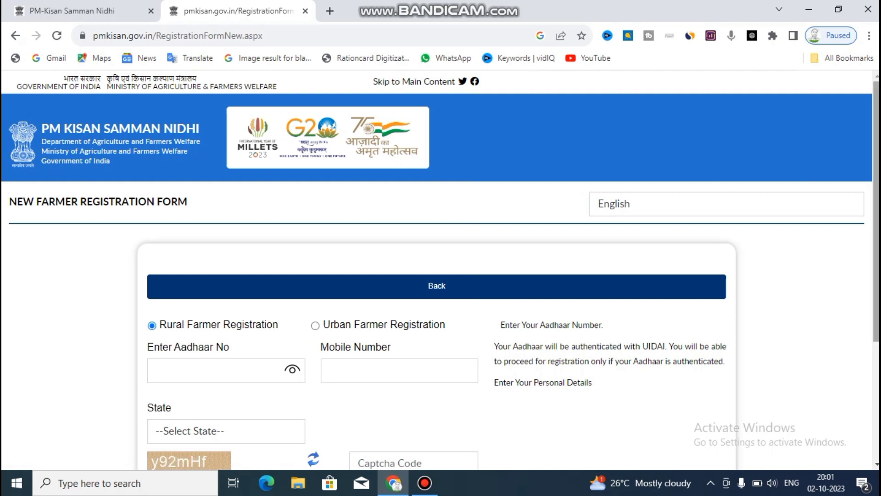
Step: Keep Rural Farmer Registration selected and choose UTTAR PRADESH as the State
scroll(441, 269, down, 3)
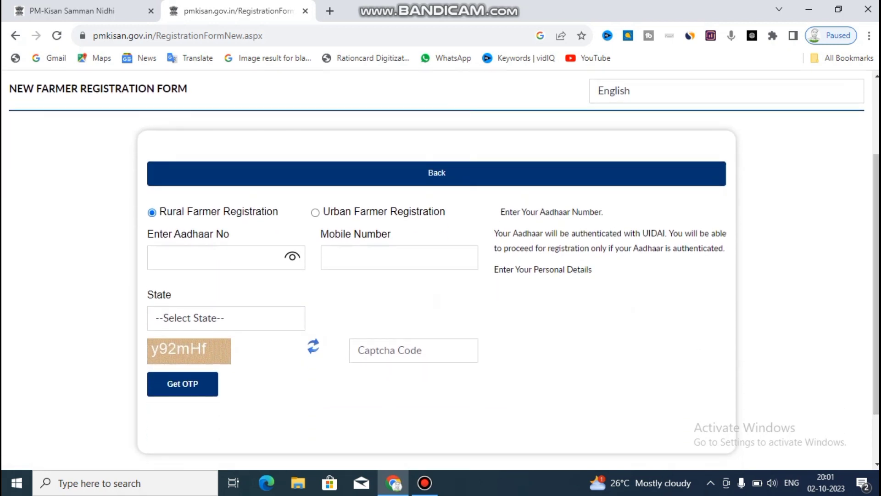
click(315, 213)
click(152, 212)
click(216, 257)
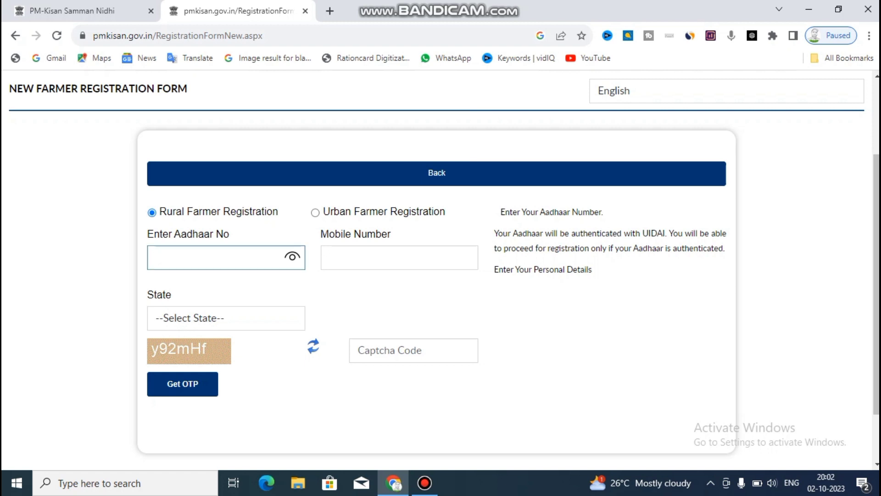
click(226, 318)
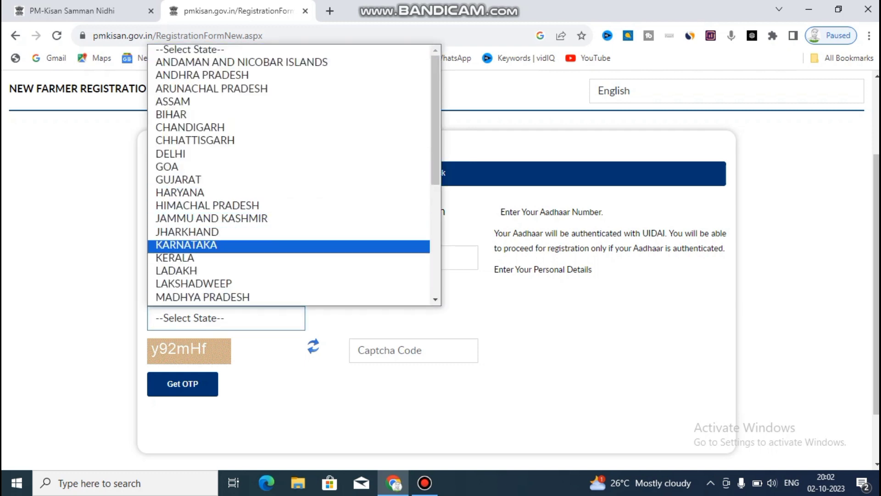
scroll(289, 174, down, 5)
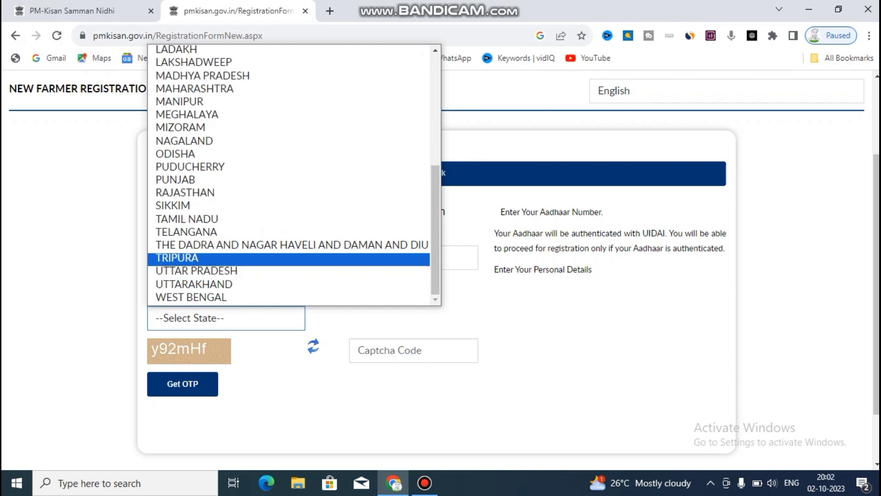
click(196, 270)
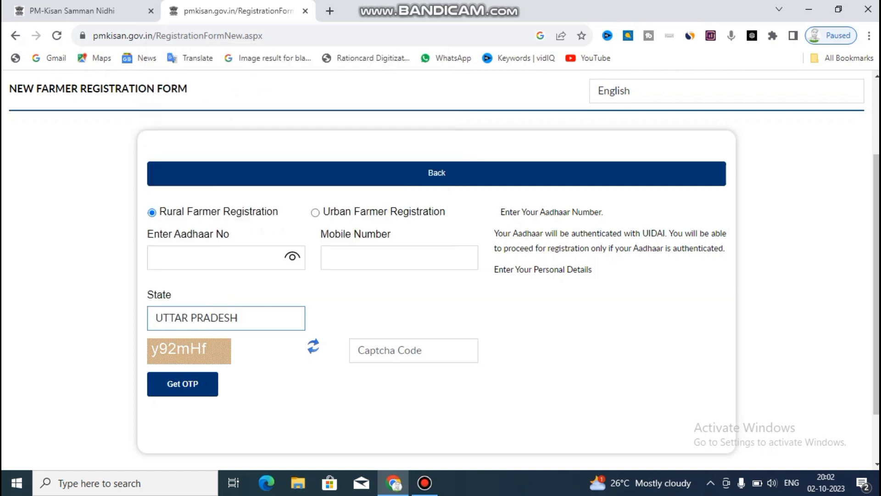
Step: Focus the Captcha Code field and highlight the Aadhaar authentication help notes
click(413, 351)
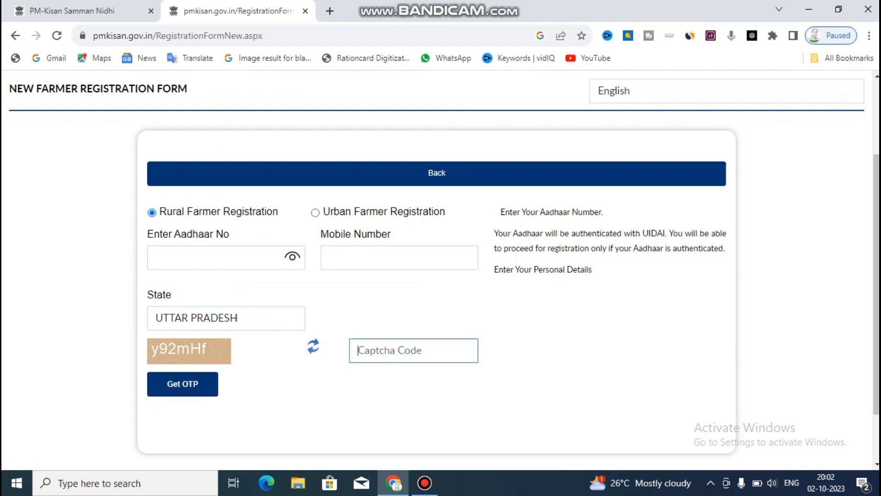
drag(500, 211, 609, 233)
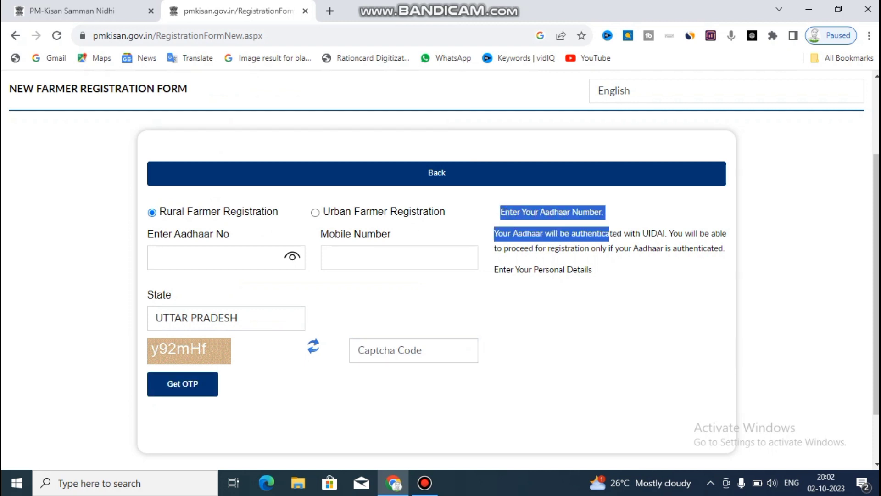
drag(725, 248, 553, 233)
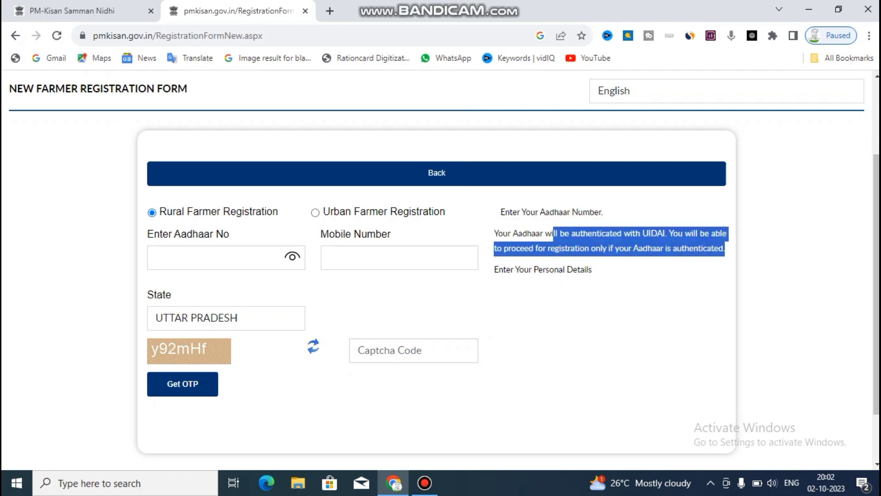
click(553, 233)
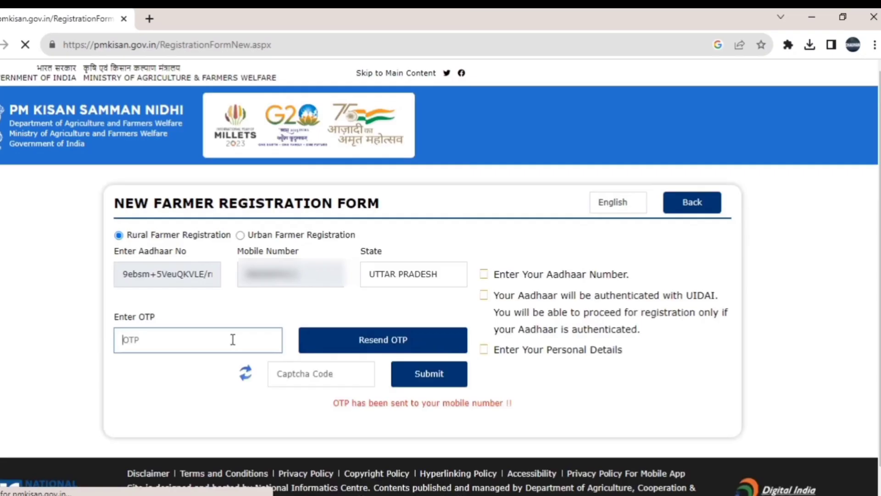
Step: Enter the mobile OTP and the captcha code, then submit them
click(317, 374)
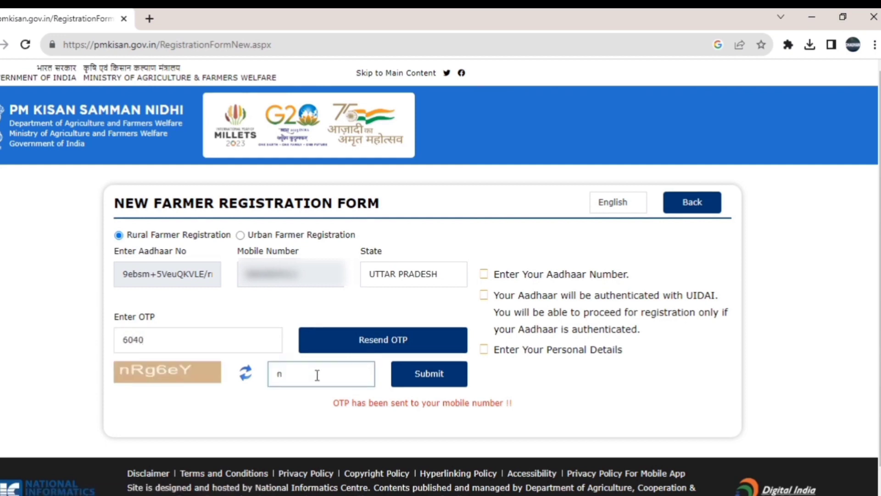
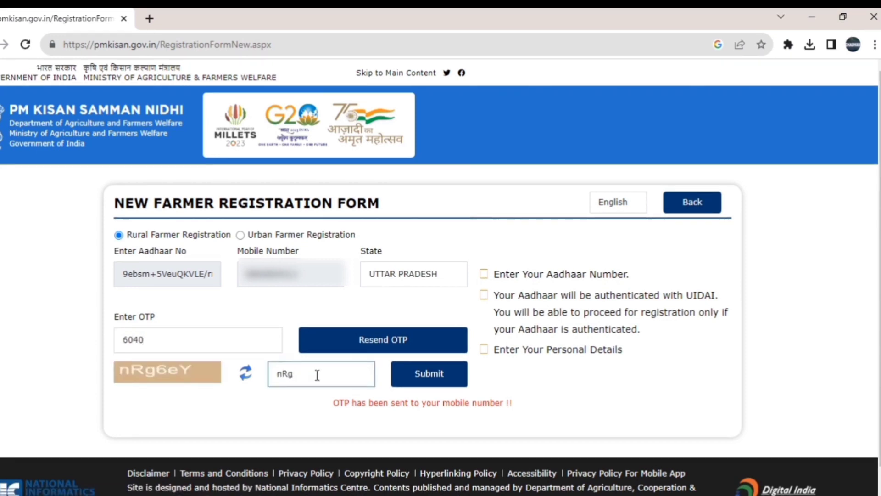
click(431, 374)
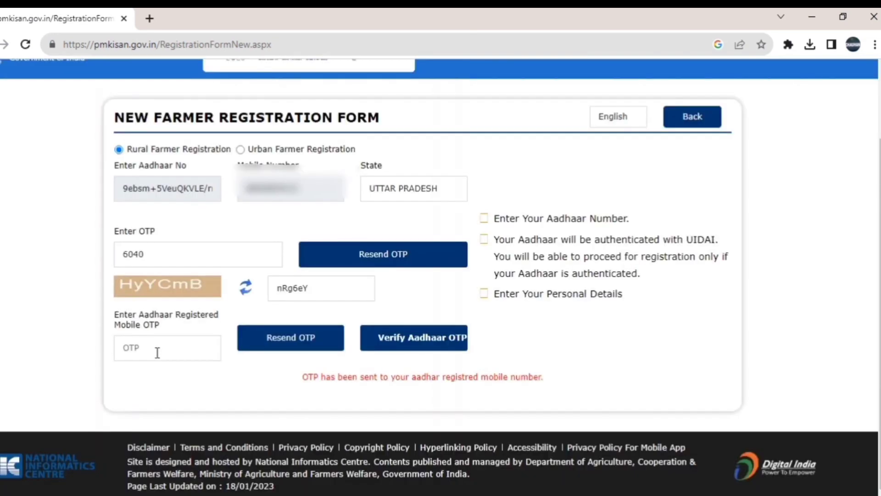
Step: Enter the Aadhaar-registered mobile OTP and verify it
click(157, 351)
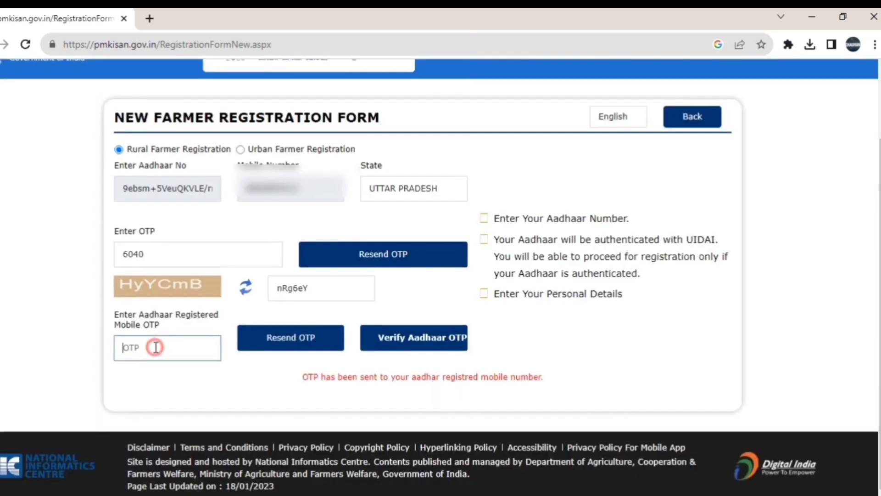
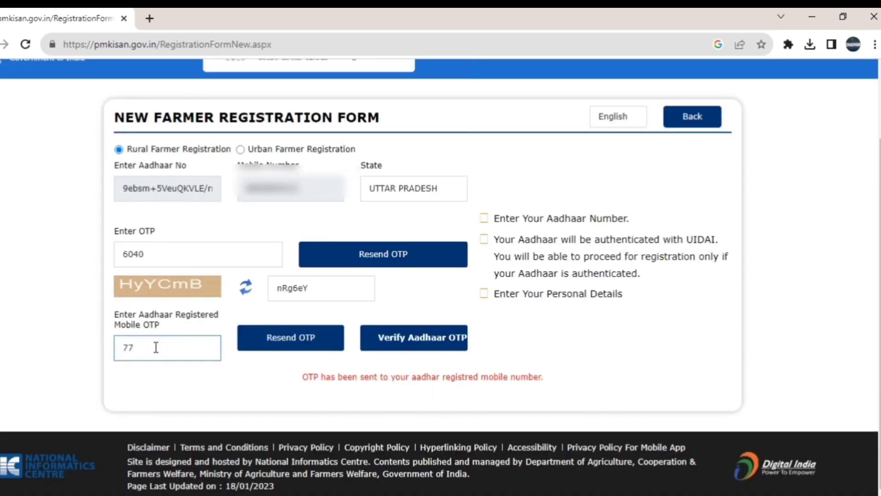
click(452, 345)
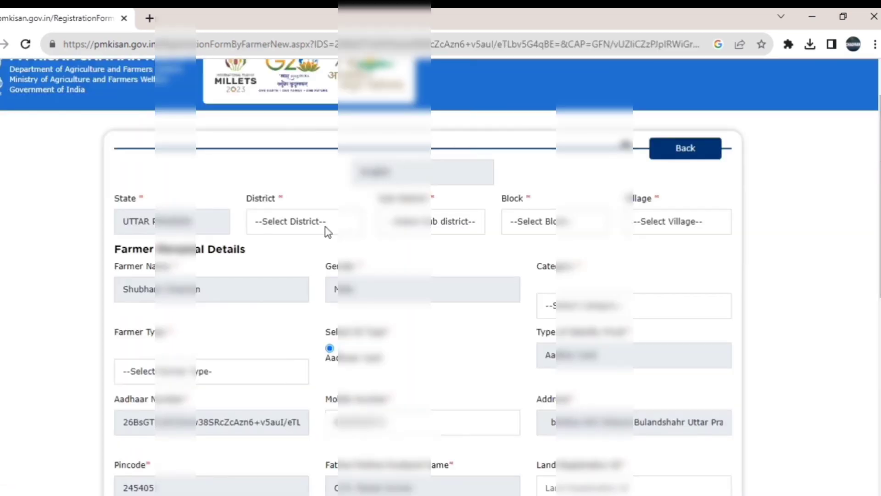
Step: Set District to BULANDSHAHR, pick the sub district, and set Block to UNCHAGAON
click(325, 222)
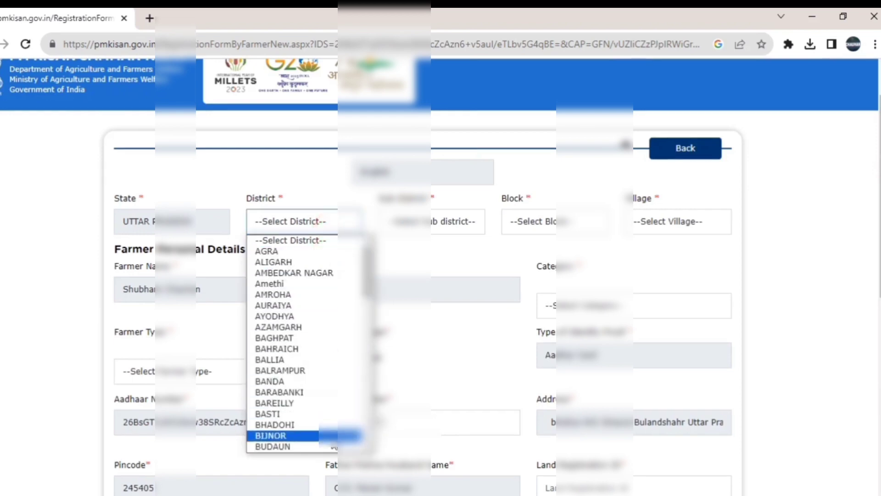
scroll(362, 441, down, 1)
scroll(367, 443, down, 1)
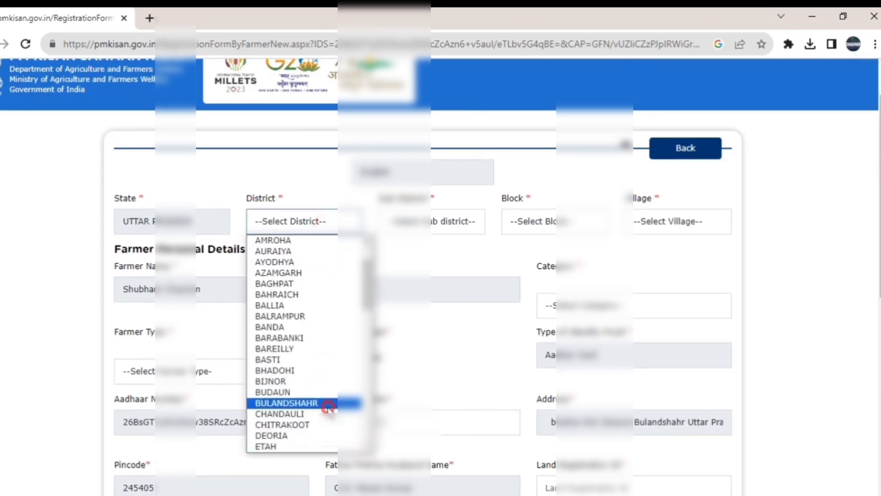
click(322, 403)
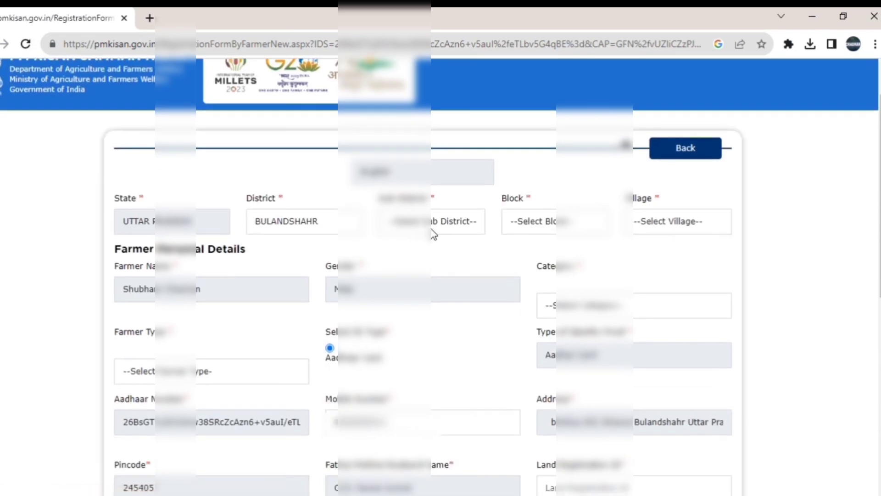
click(436, 222)
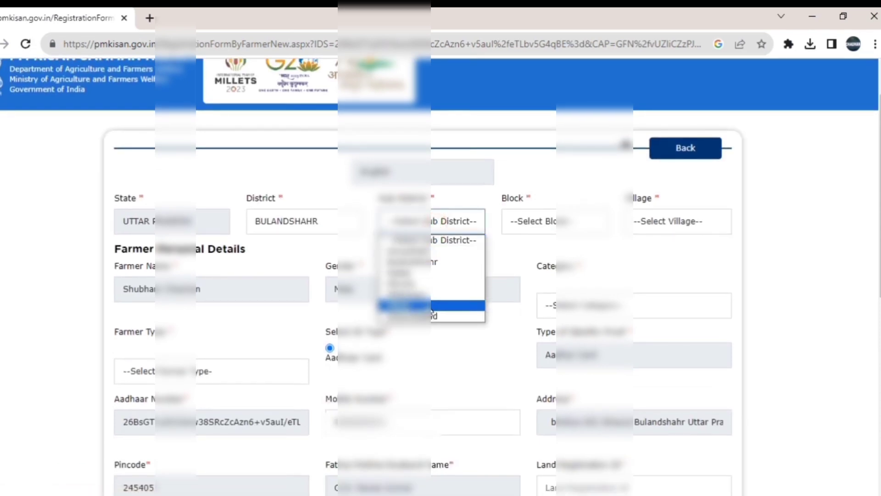
click(432, 306)
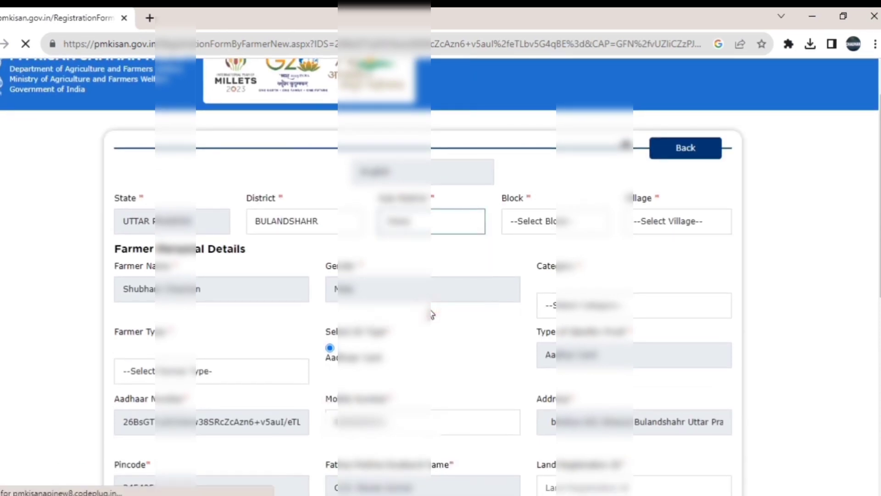
click(525, 222)
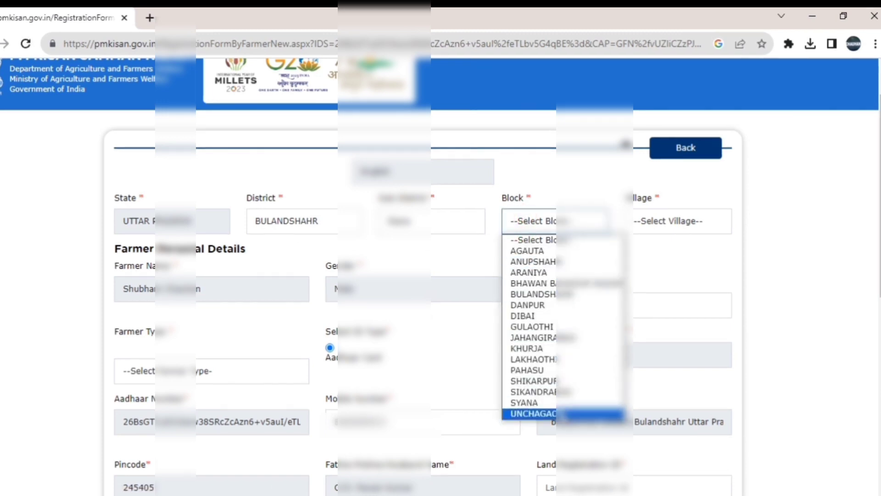
click(557, 410)
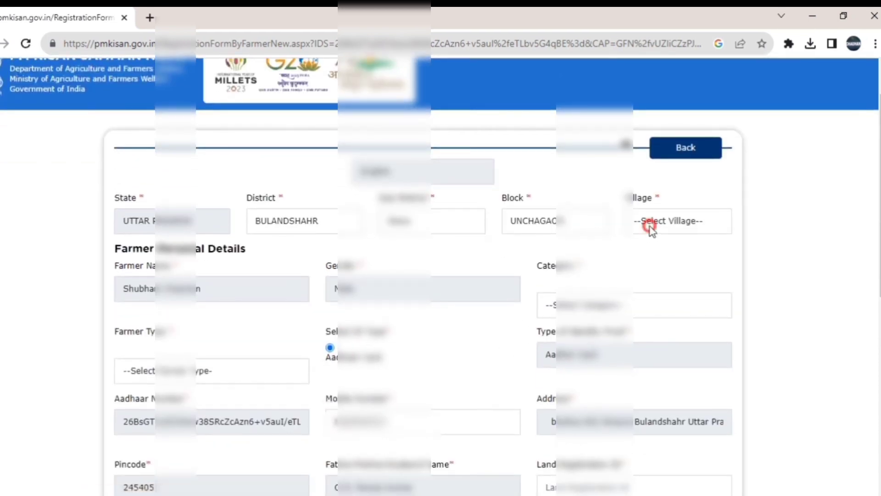
Step: Choose village Giraura - (120901), category General/Others and farmer type Small
click(649, 223)
click(586, 307)
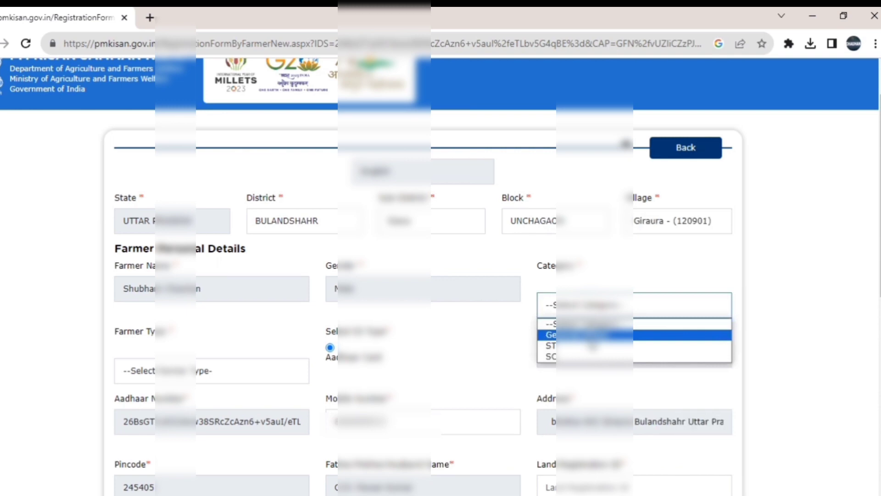
click(591, 336)
click(255, 371)
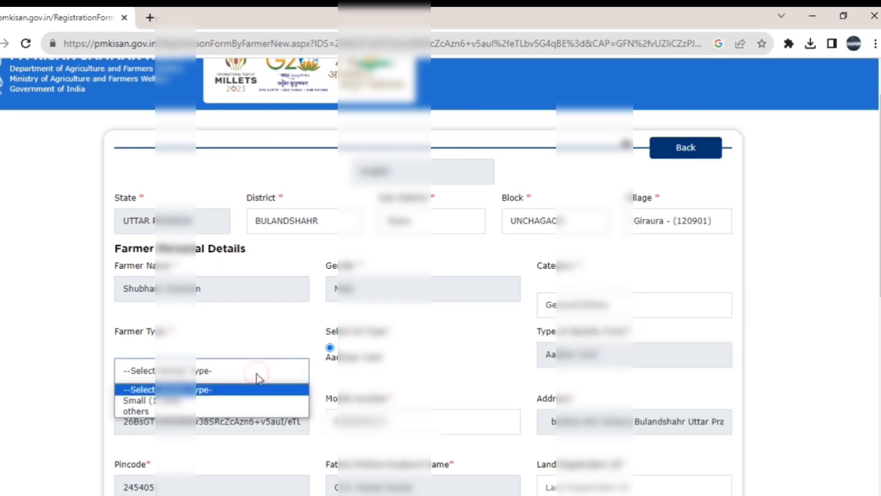
click(235, 401)
scroll(236, 276, down, 5)
click(557, 257)
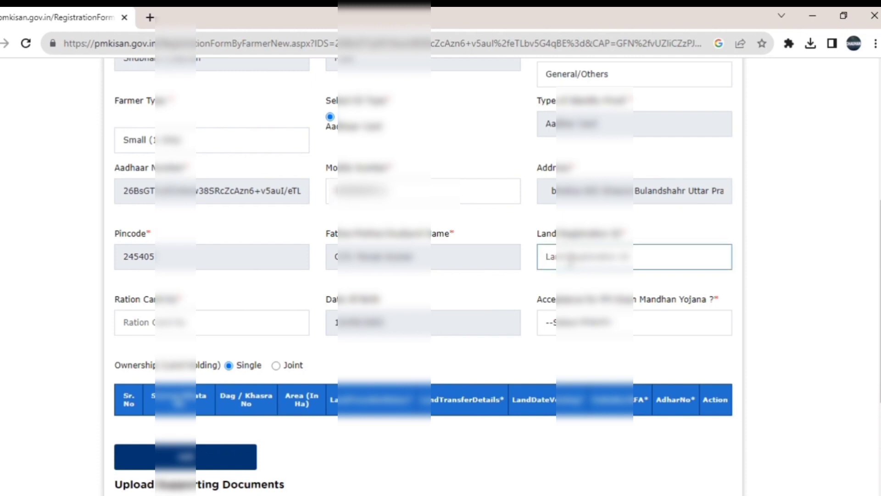
Step: Fill in the land registration ID and the ration card number
text(00)
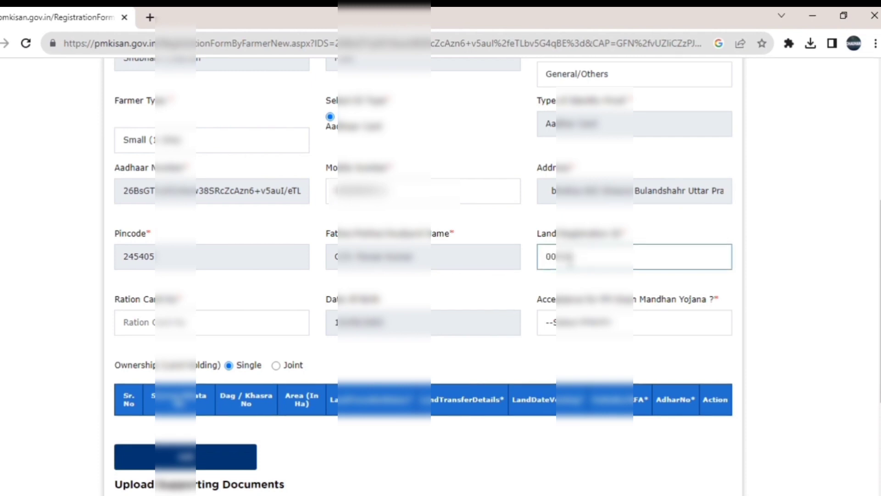
scroll(712, 218, down, 2)
click(236, 256)
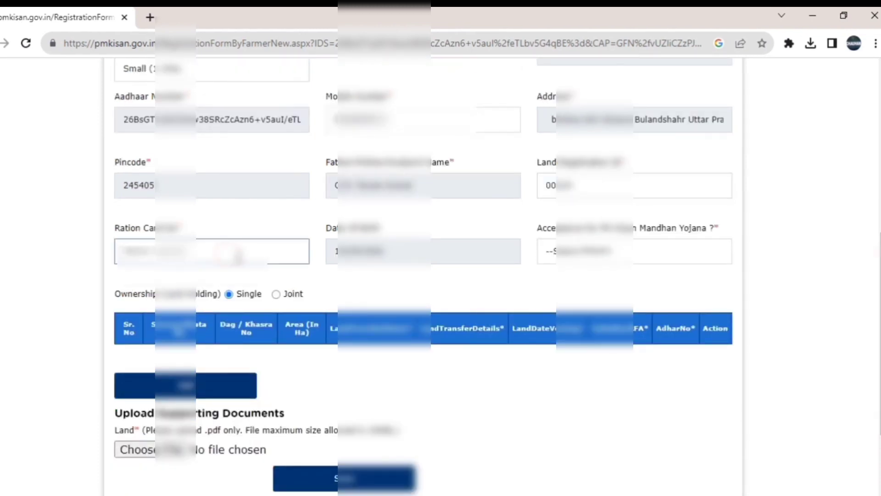
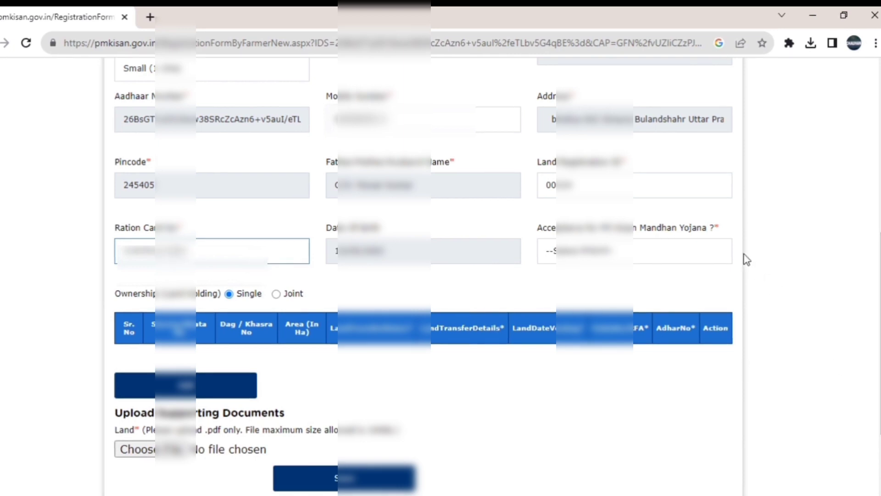
click(690, 270)
Step: Answer No for Mandhan Yojana, keep Single ownership, and add a land record row
click(629, 251)
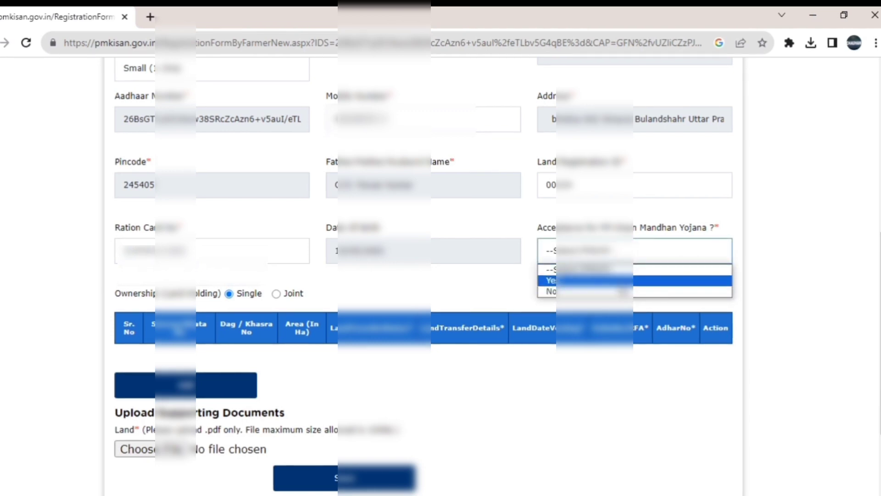
click(643, 294)
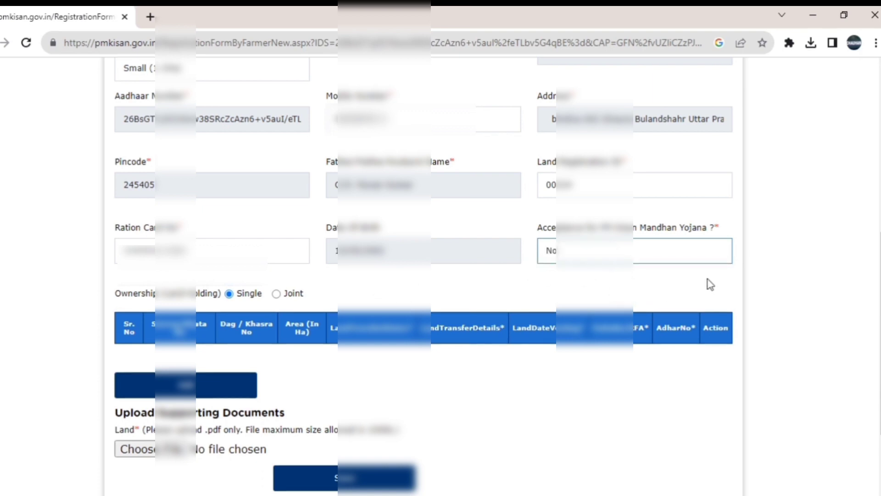
click(665, 251)
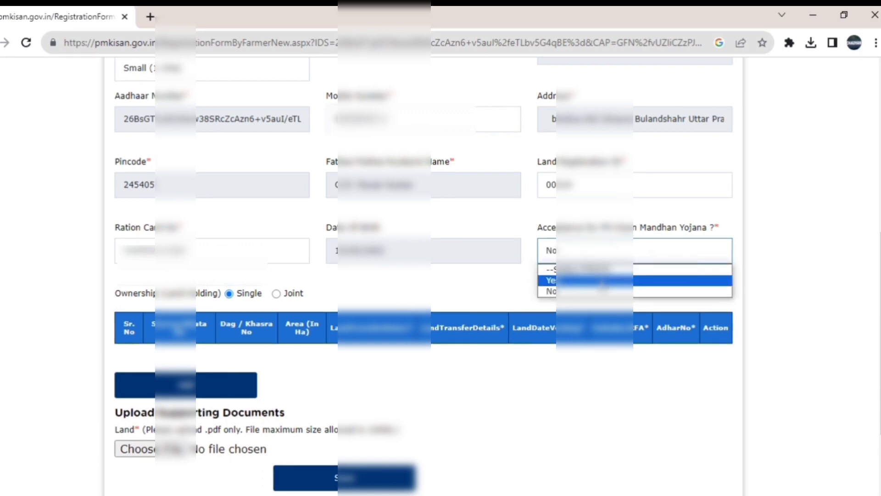
click(602, 280)
click(606, 252)
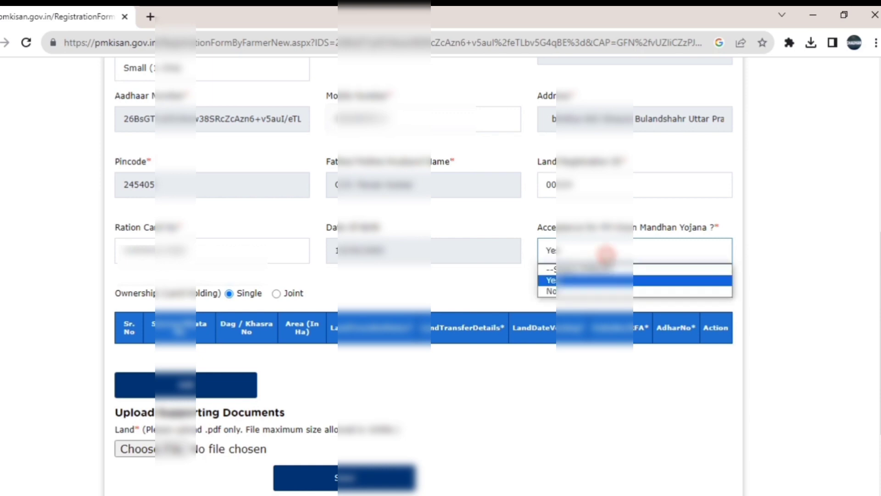
click(618, 291)
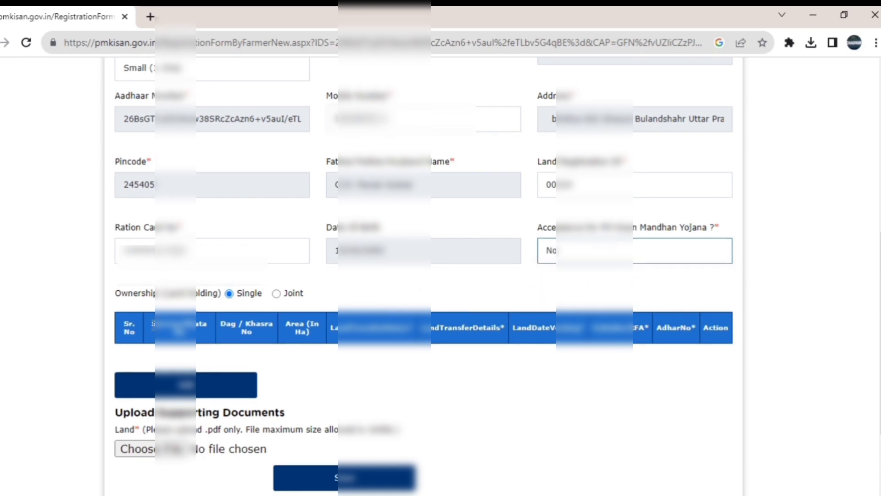
click(239, 293)
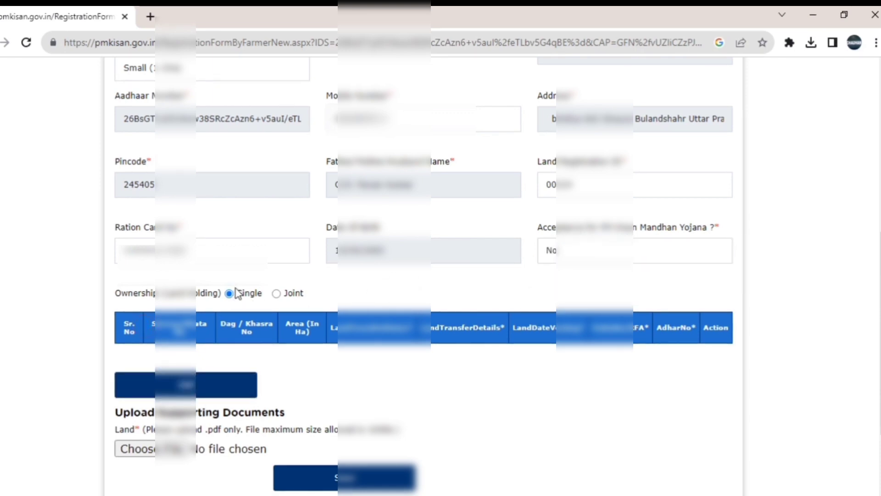
click(208, 385)
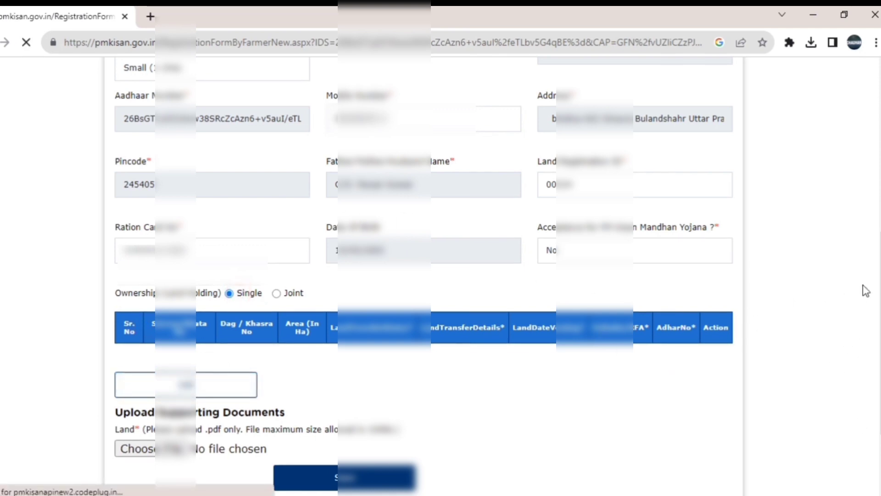
scroll(135, 244, down, 2)
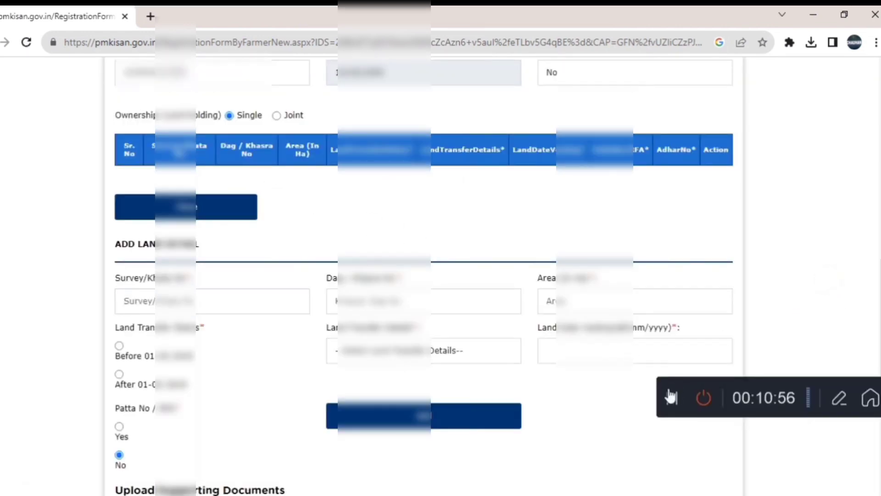
Step: Fill in the land record's survey/khasra number, Dag number 329 and land area
scroll(867, 342, down, 2)
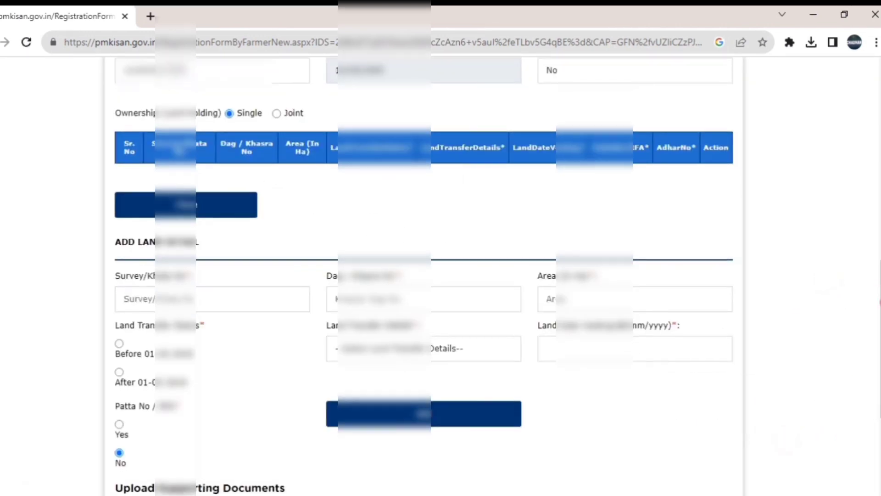
scroll(872, 349, down, 1)
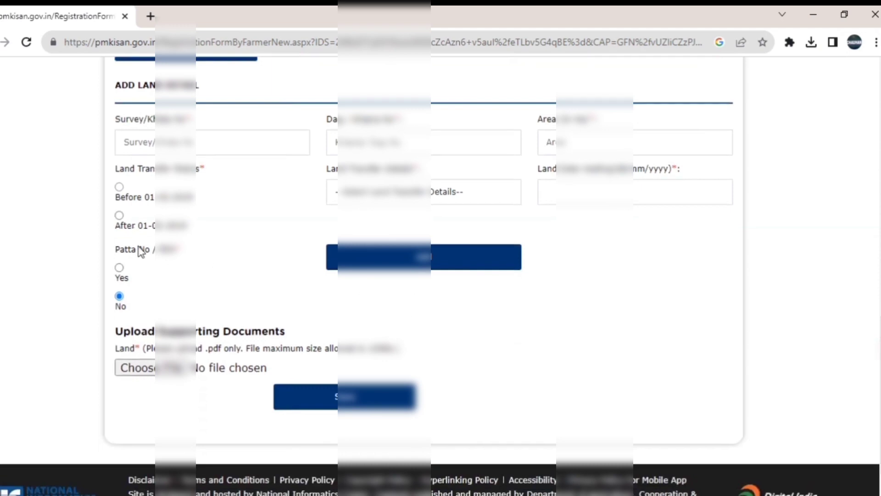
click(168, 141)
text(329)
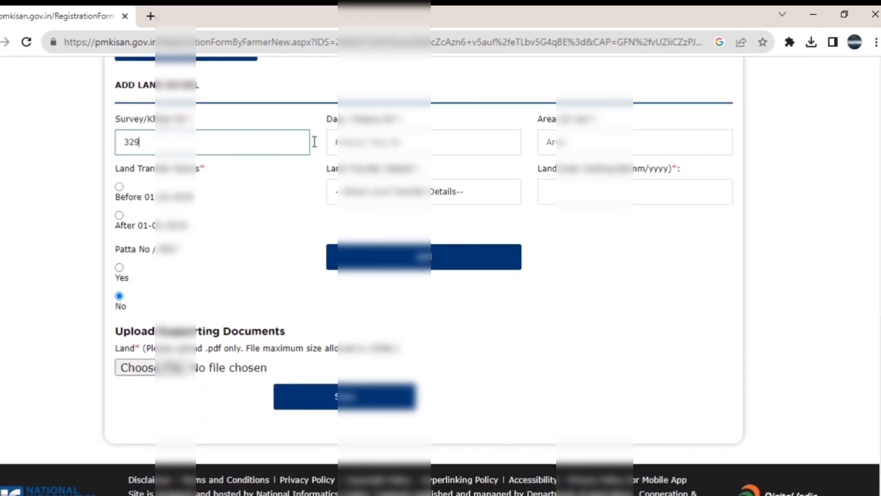
click(338, 143)
text(329)
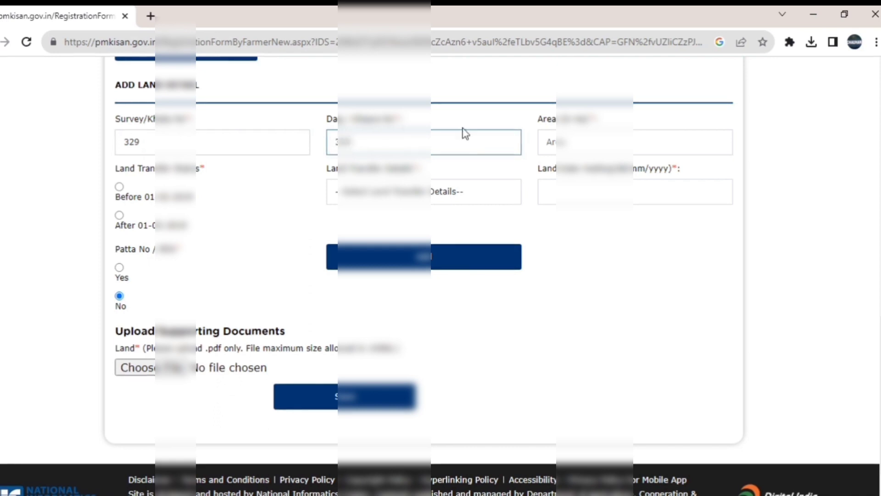
click(552, 142)
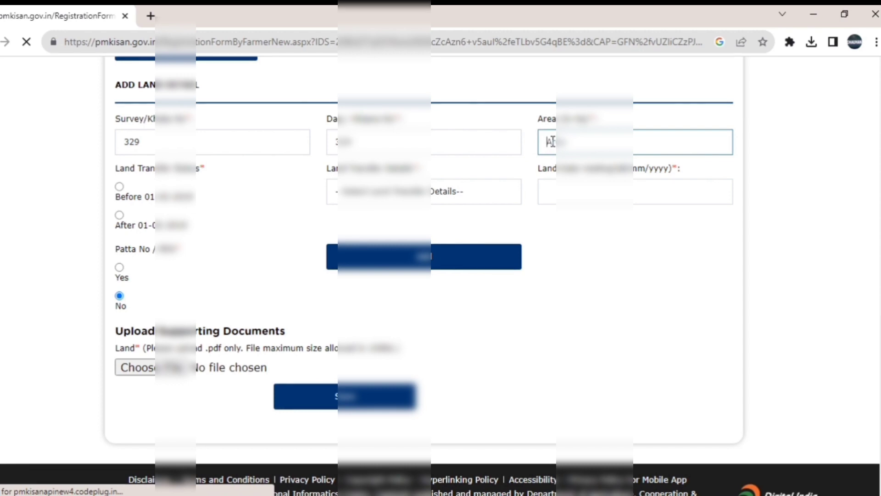
text(0.)
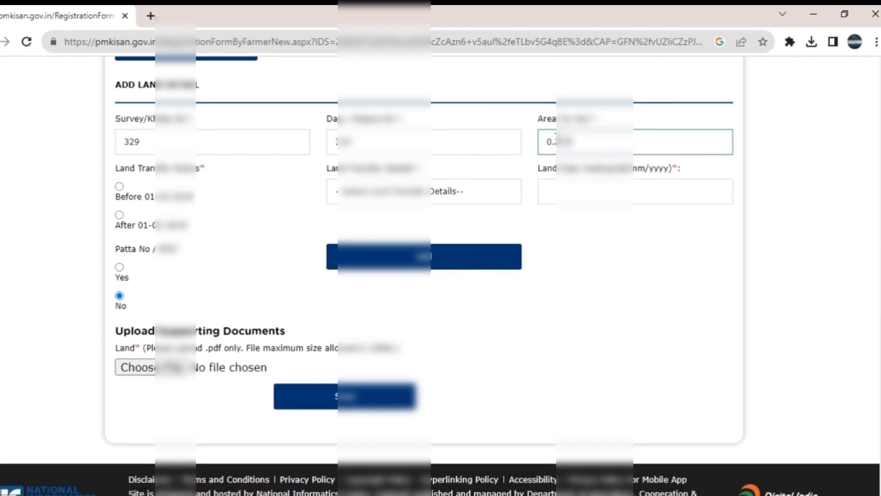
text(0)
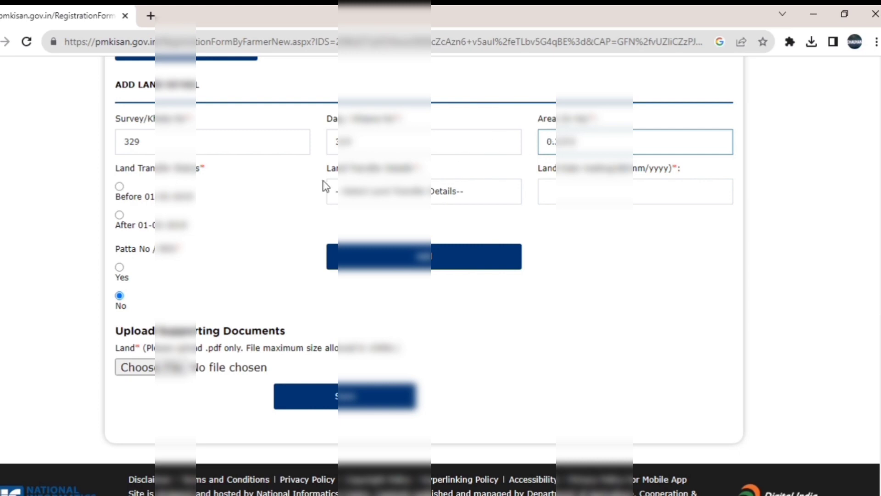
Step: Set the land transfer status to Before the cutoff, with detail Purchase of Land
click(119, 187)
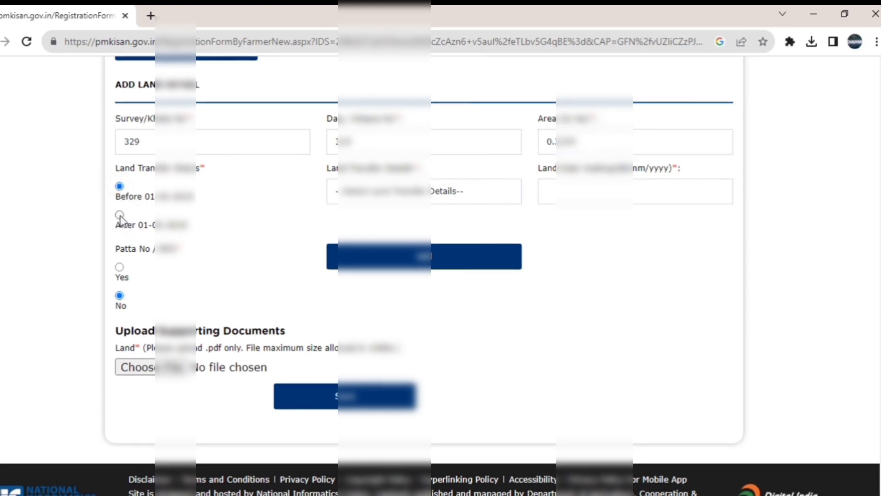
click(360, 191)
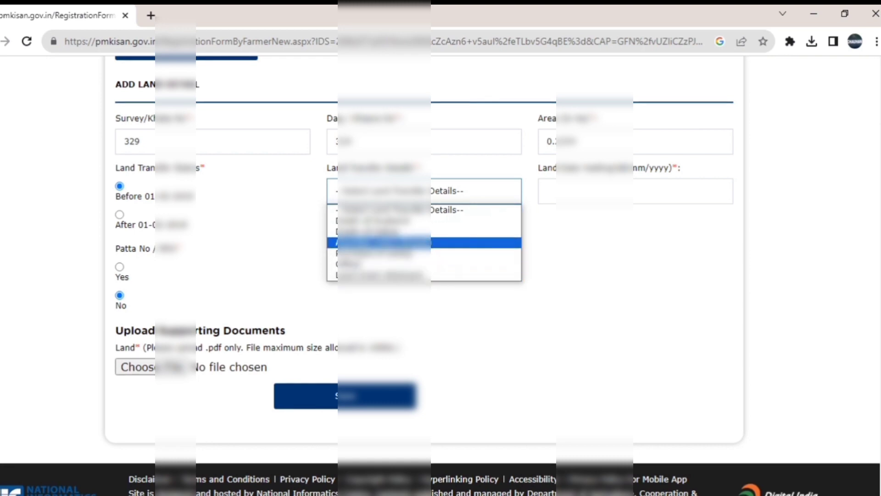
click(120, 215)
click(120, 215)
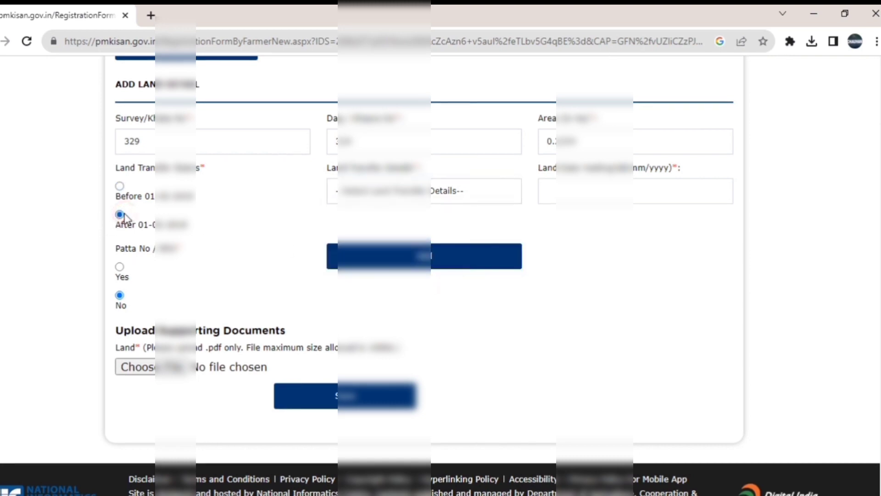
click(355, 183)
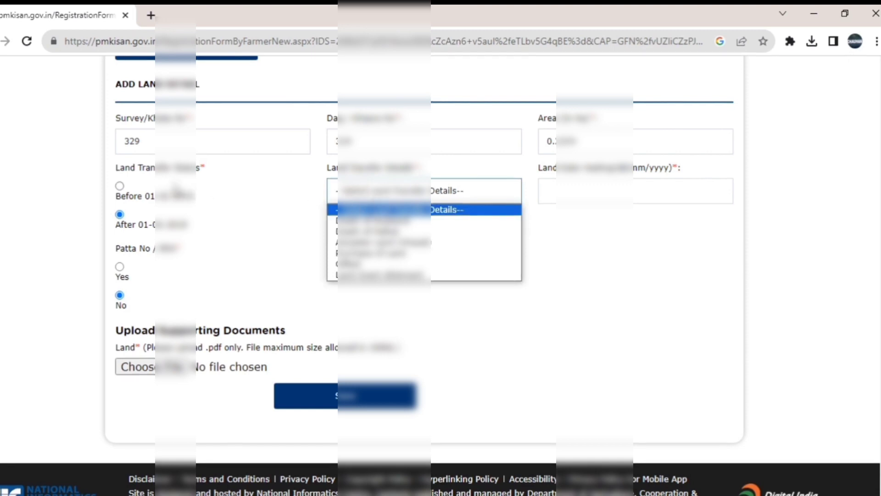
click(124, 186)
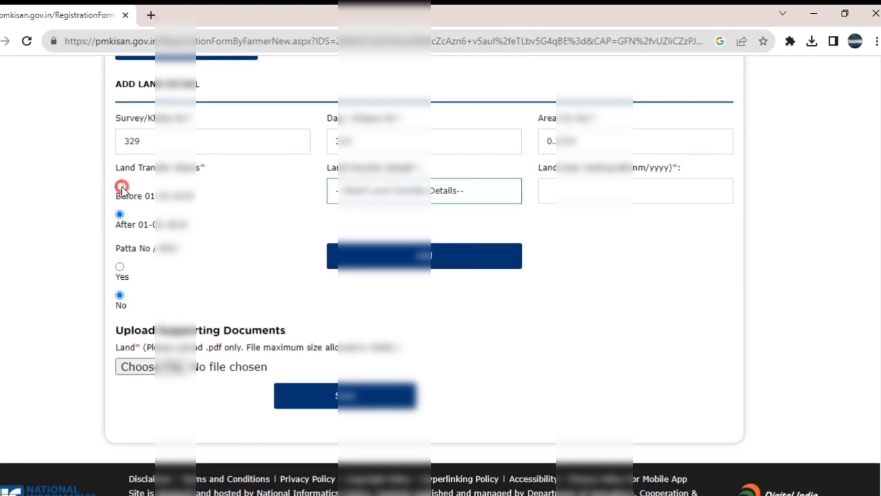
click(348, 192)
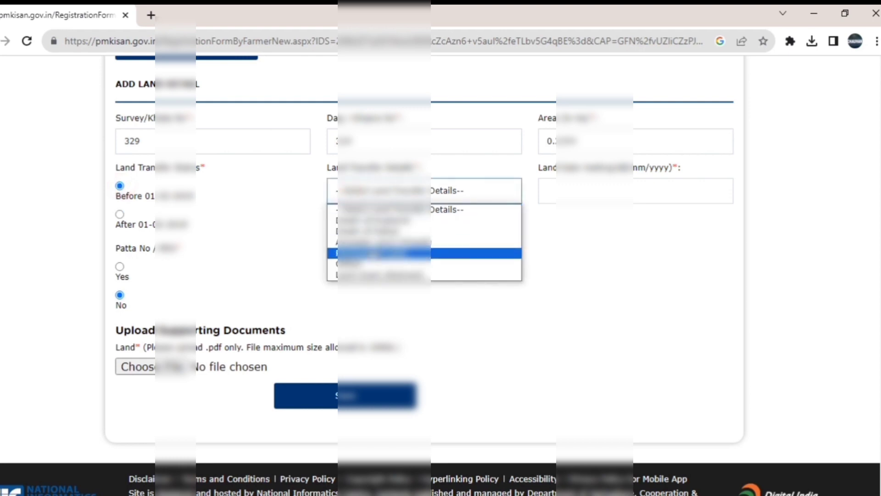
click(372, 252)
click(585, 190)
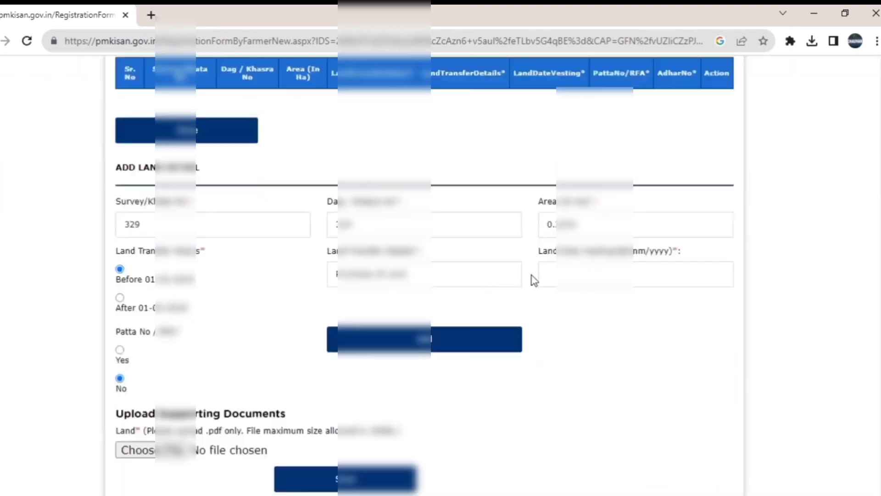
Step: Enter land vesting date 01/01/2015 and add the land record to the table
click(574, 185)
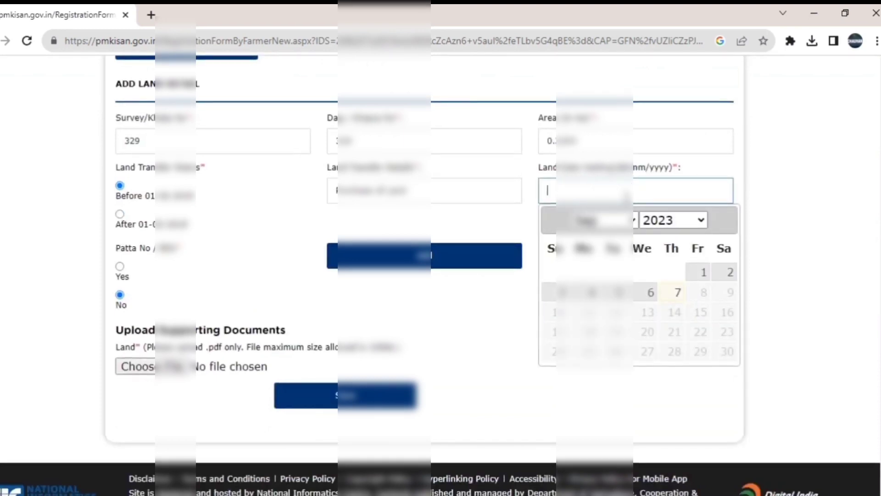
text(01/01/2015)
click(388, 256)
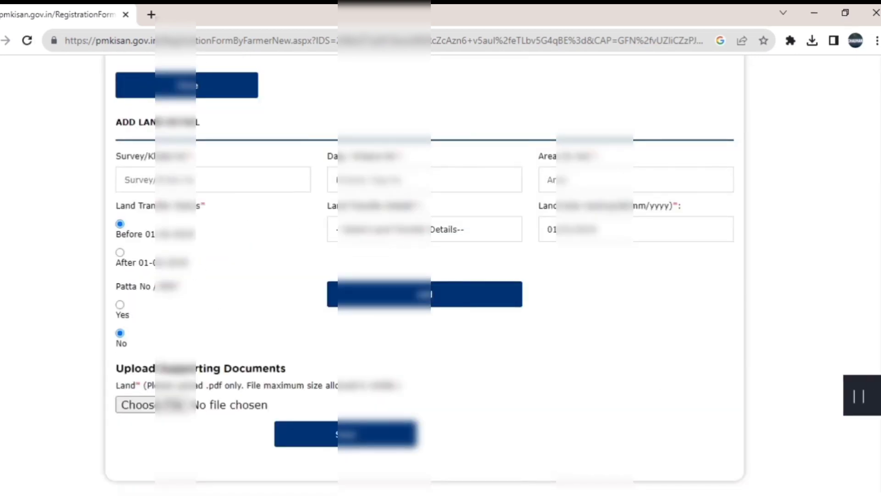
scroll(425, 275, up, 1)
scroll(151, 111, up, 1)
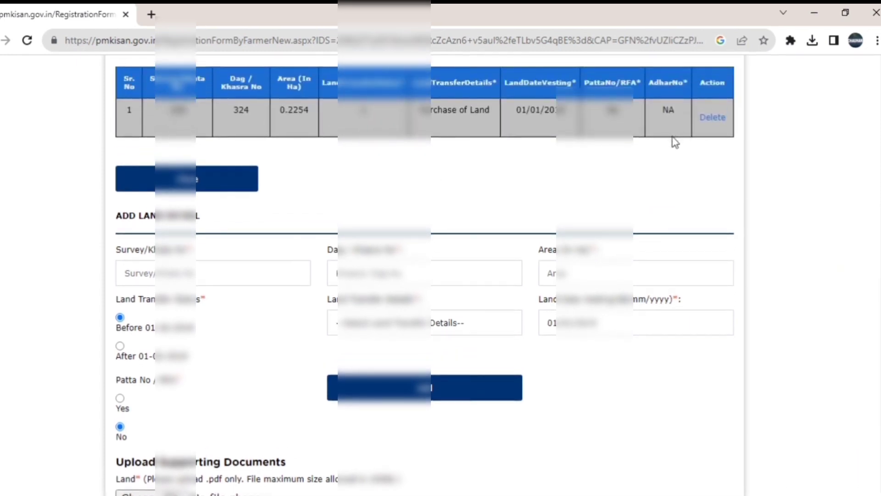
scroll(879, 310, down, 3)
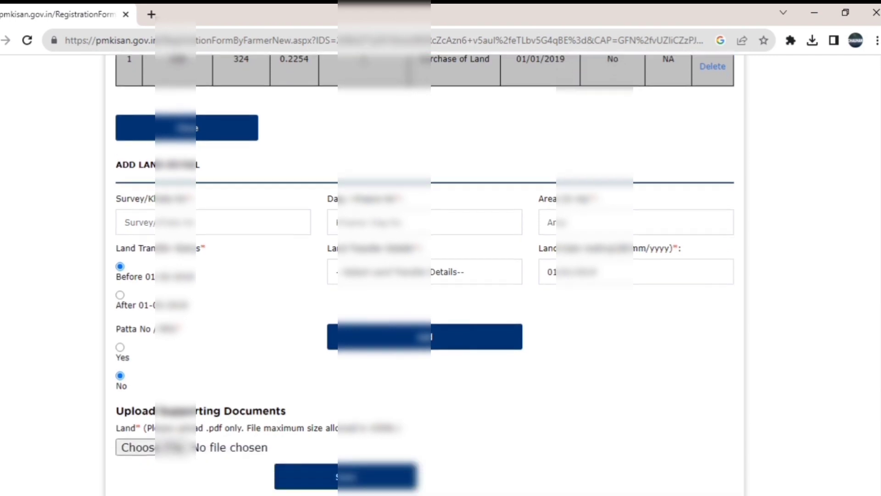
scroll(849, 297, down, 2)
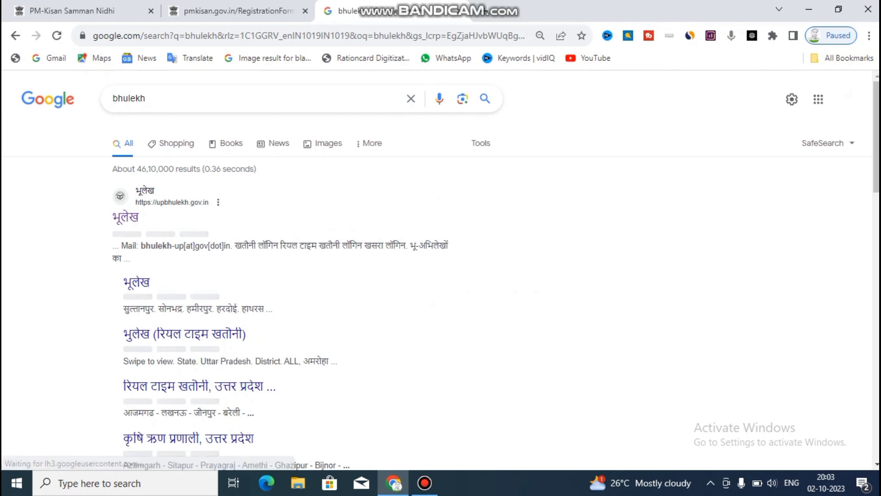
Step: Open the भूलेख (upbhulekh.gov.in) search result
click(125, 217)
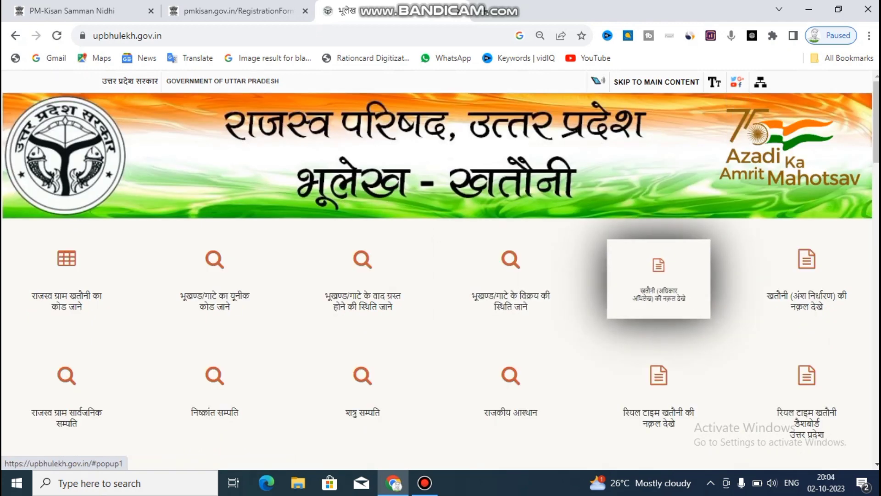
Step: Open the खतौनी (अधिकार अभिलेख) की नक़ल देखें service and submit the captcha
click(659, 279)
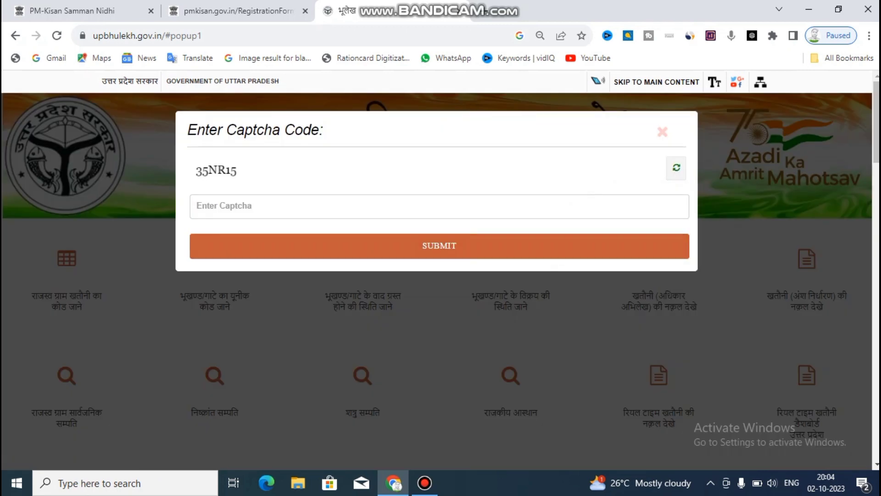
click(197, 206)
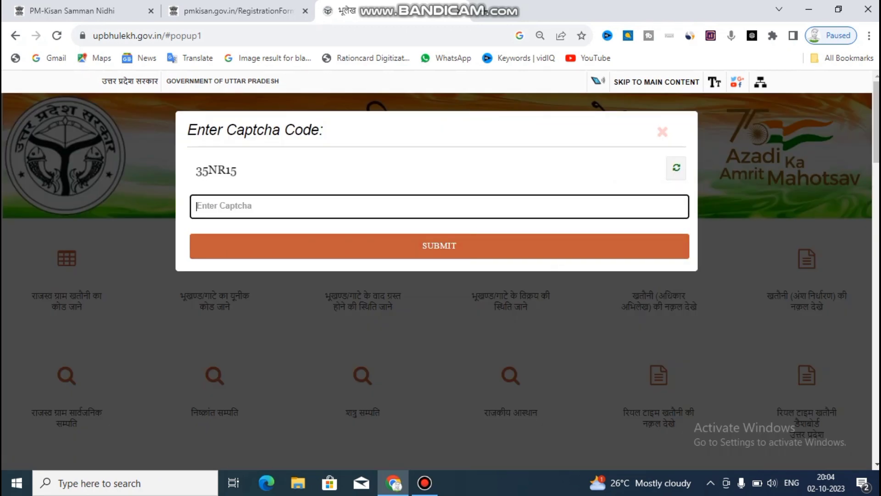
text(35NR15)
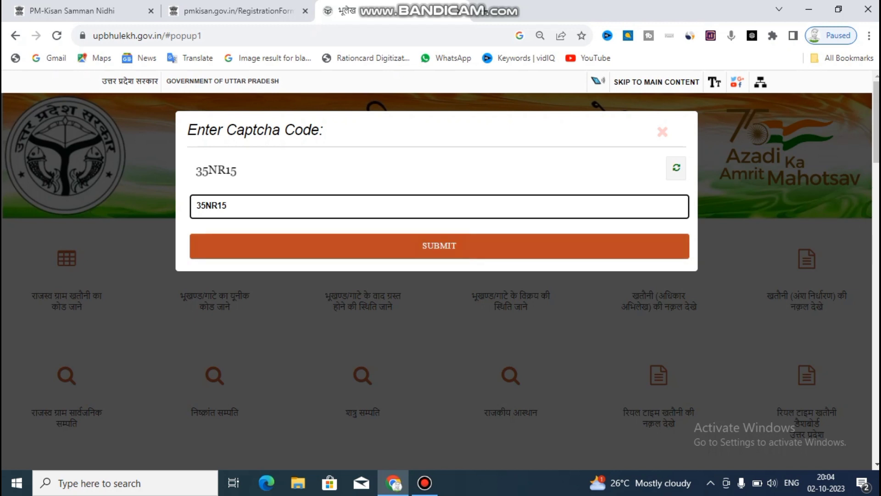
key(Return)
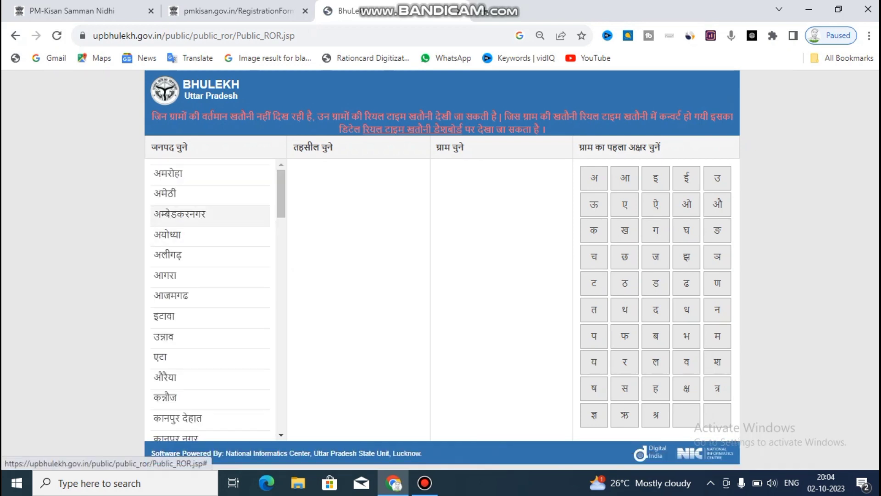
Step: Select district सोनभद्र, tehsil दुद्धी and village बभनी in the UP Bhulekh lists
scroll(211, 298, down, 20)
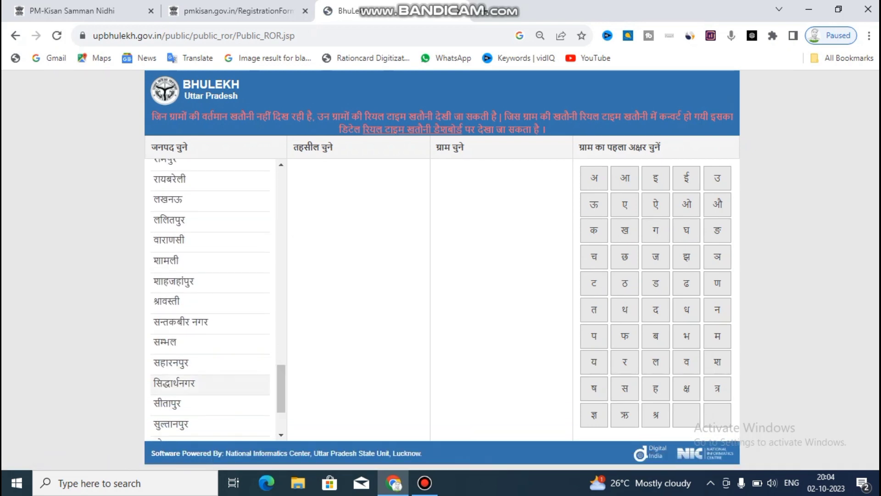
scroll(211, 321, down, 3)
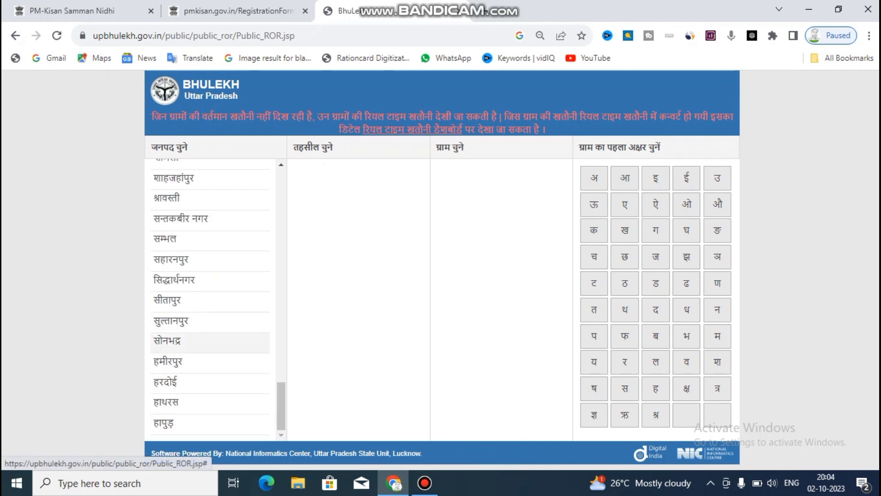
click(184, 340)
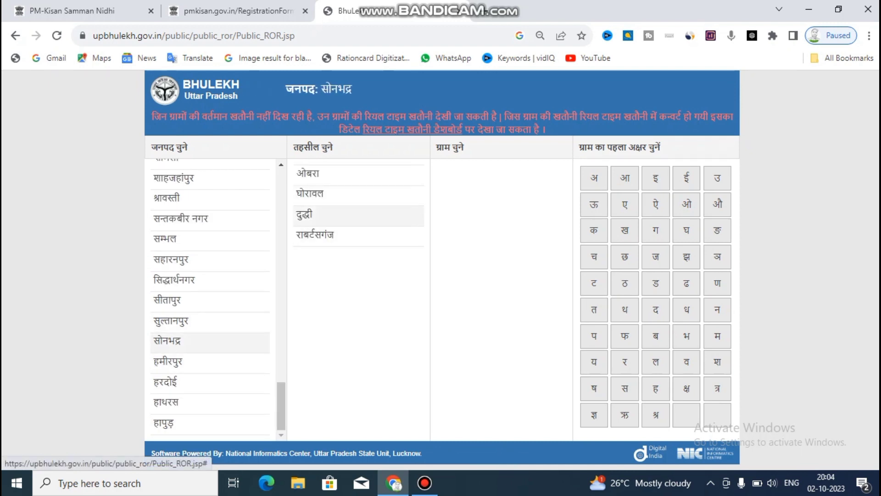
click(312, 214)
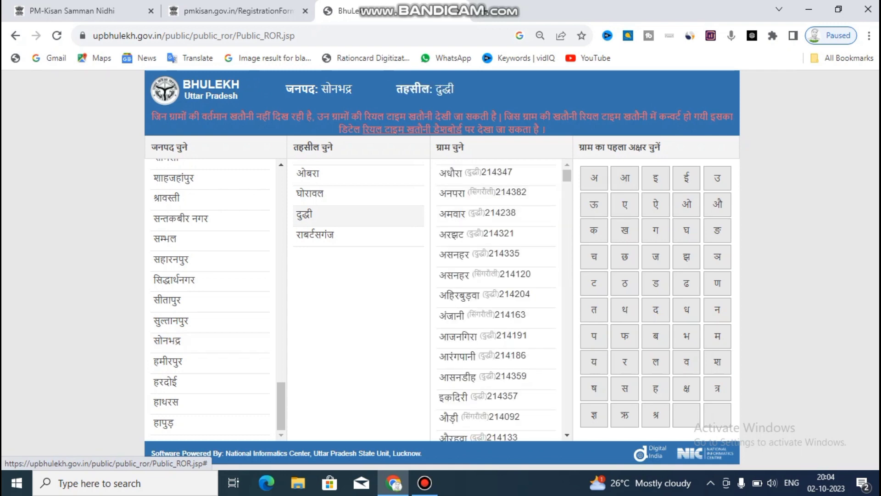
scroll(496, 299, down, 15)
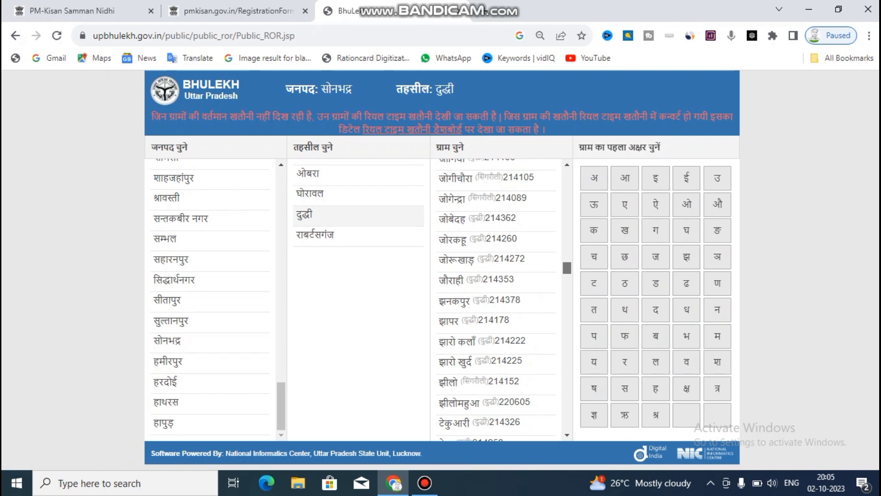
scroll(495, 298, down, 3)
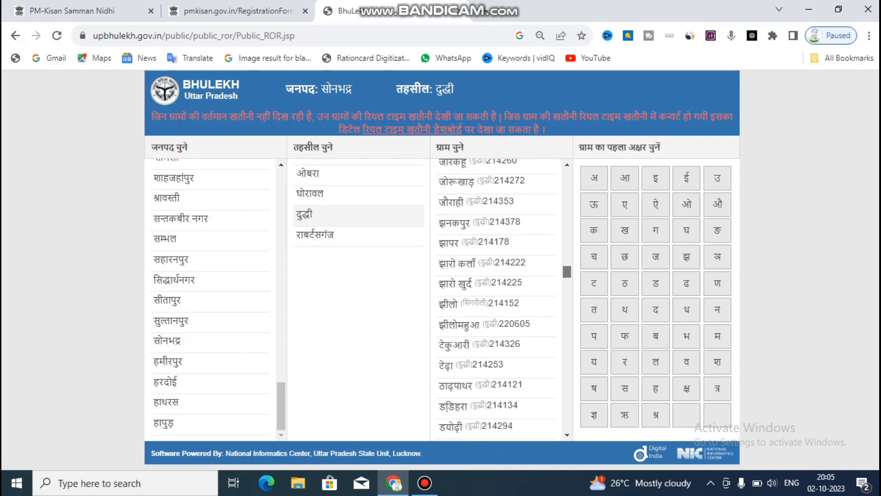
scroll(495, 299, down, 10)
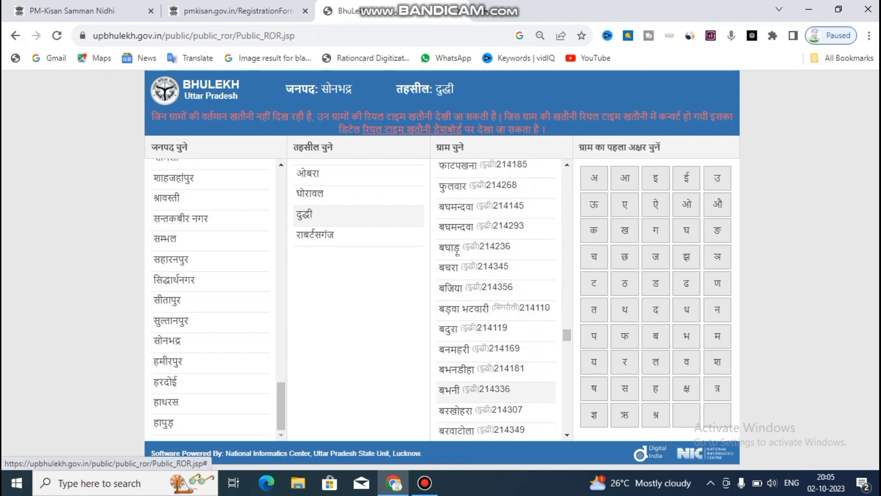
click(459, 389)
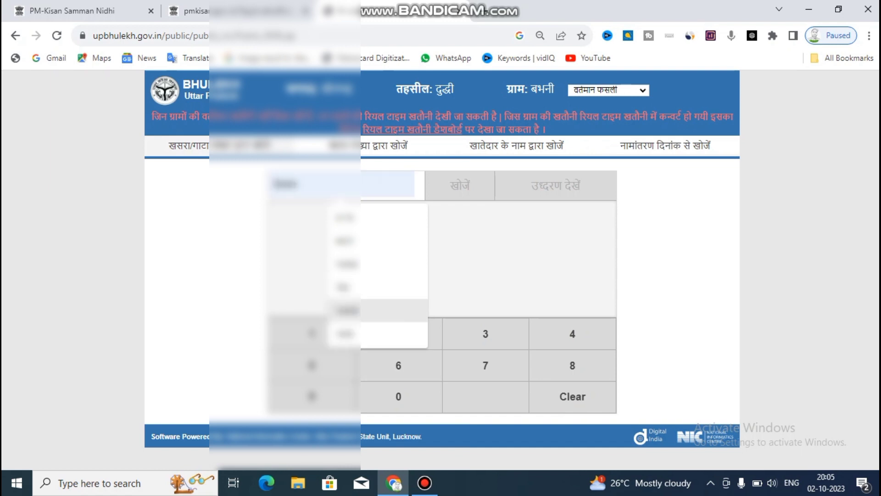
Step: Accept the suggested khasra number and select the first result's record number
key(Return)
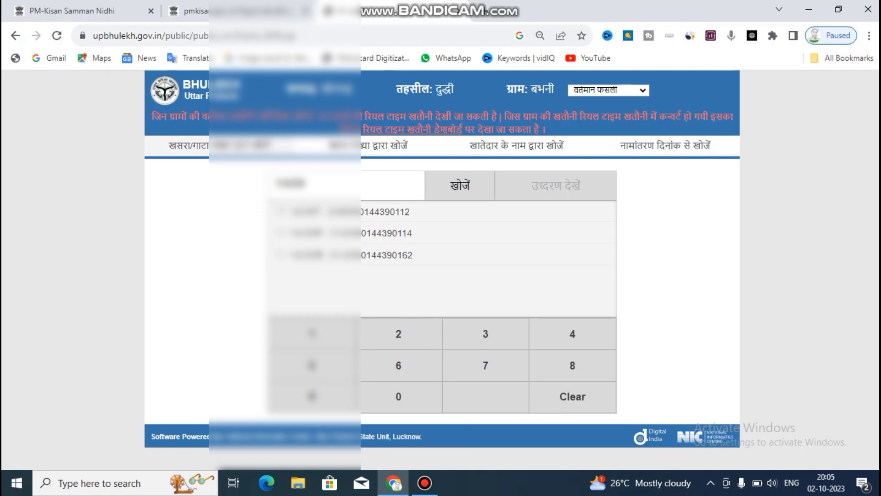
drag(328, 212, 410, 212)
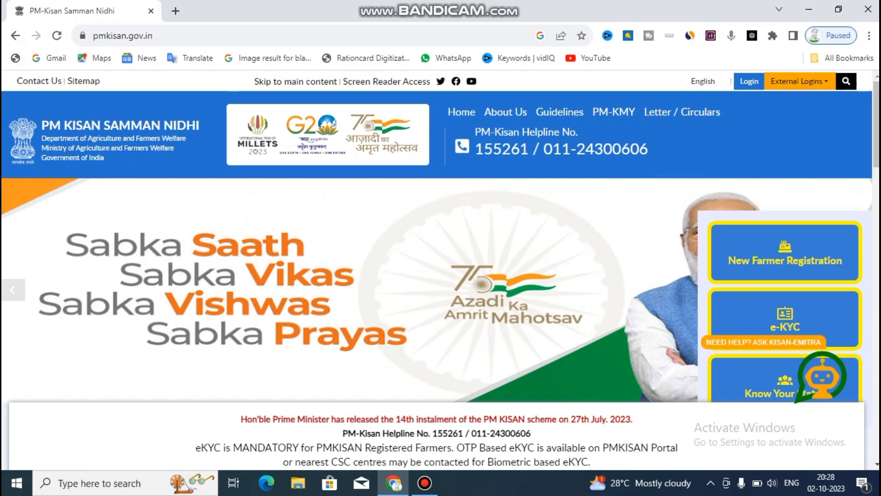
Step: Open 'Status of Self Registered Farmer/CSC Farmers' from Farmers Corner and focus the Captcha Code field
scroll(440, 271, down, 6)
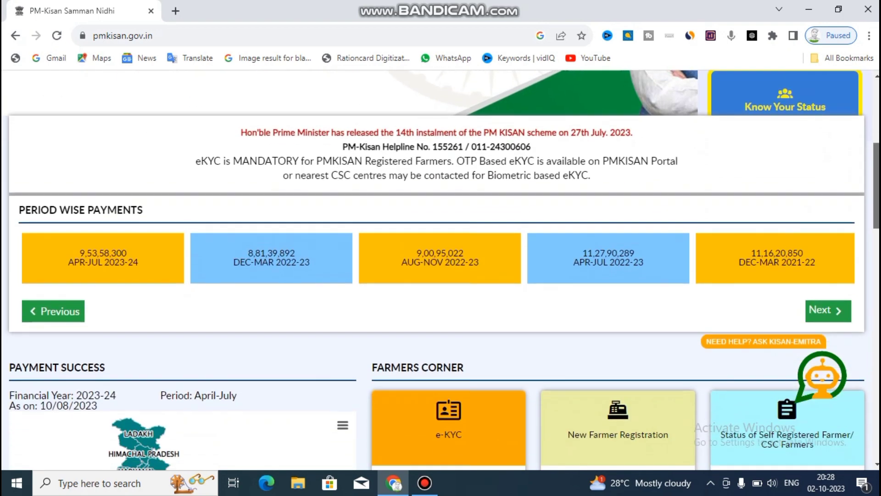
scroll(441, 271, down, 1)
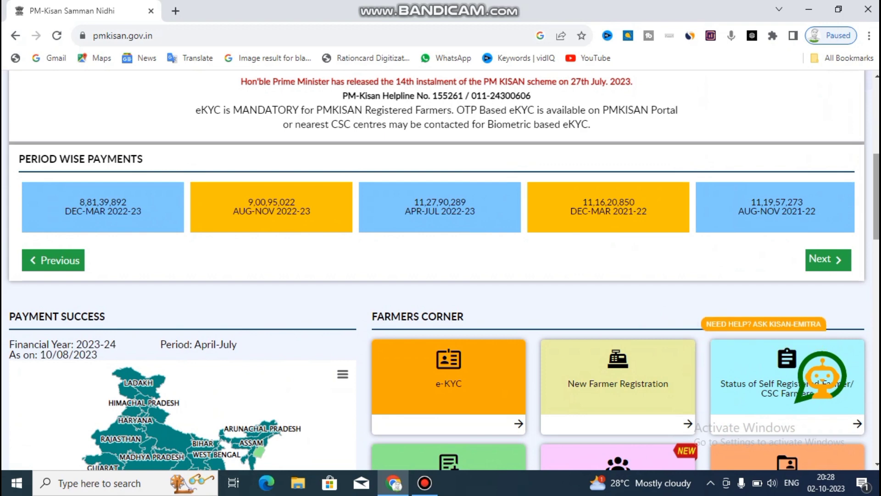
scroll(441, 271, down, 5)
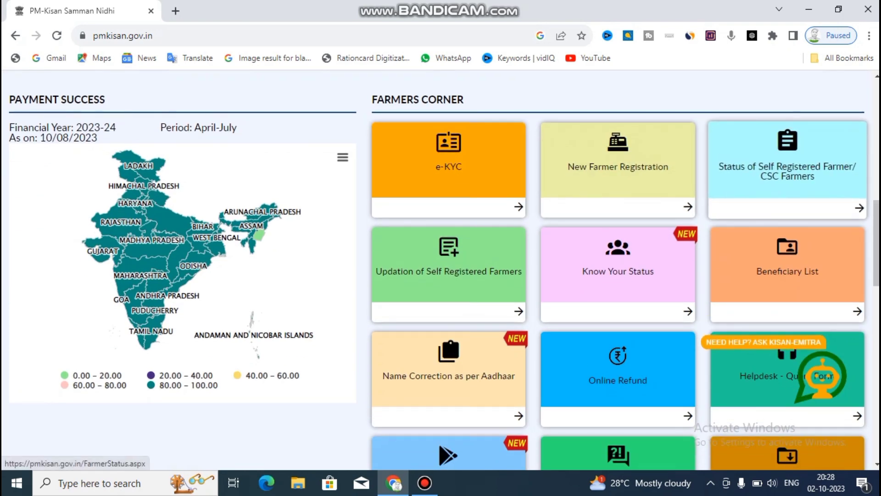
click(787, 156)
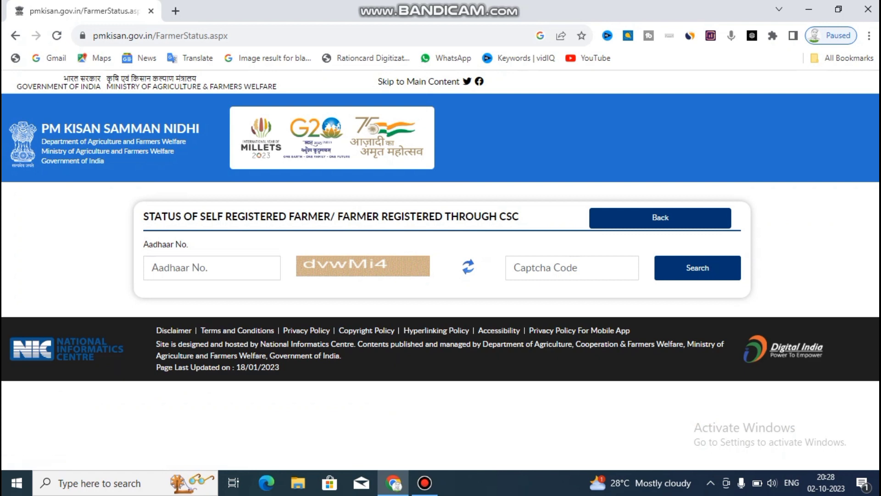
click(572, 268)
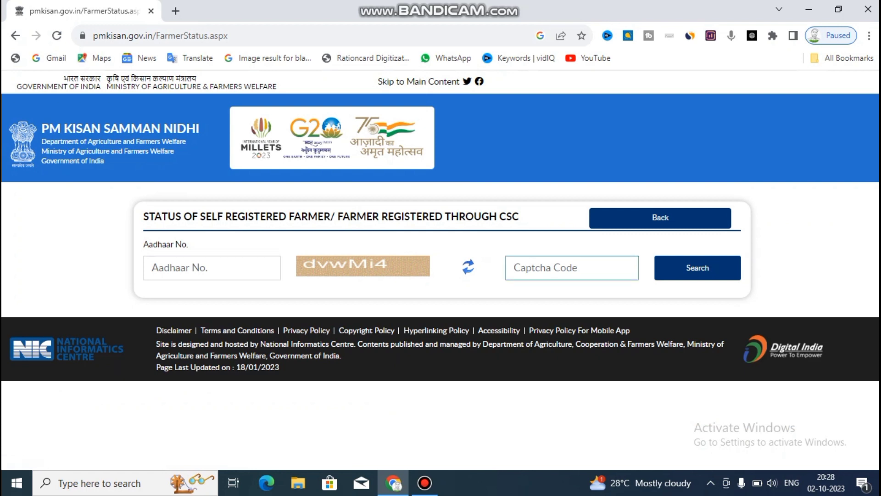